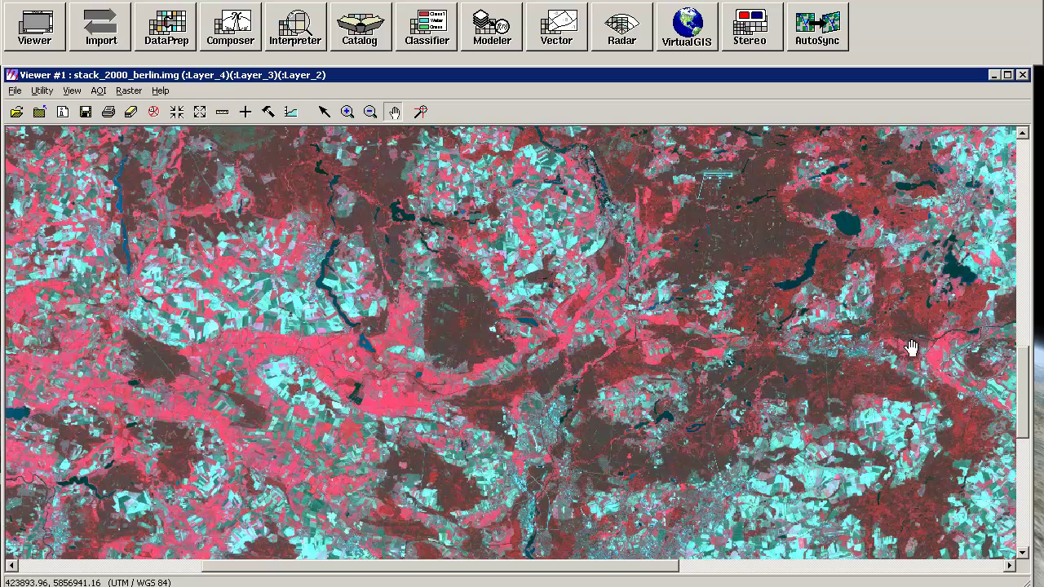
# Open the AOI tools for the lakes southwest of the city and move the tool palette clear of the window edge
pyautogui.moveTo(1024, 403); pyautogui.dragTo(1026, 488)
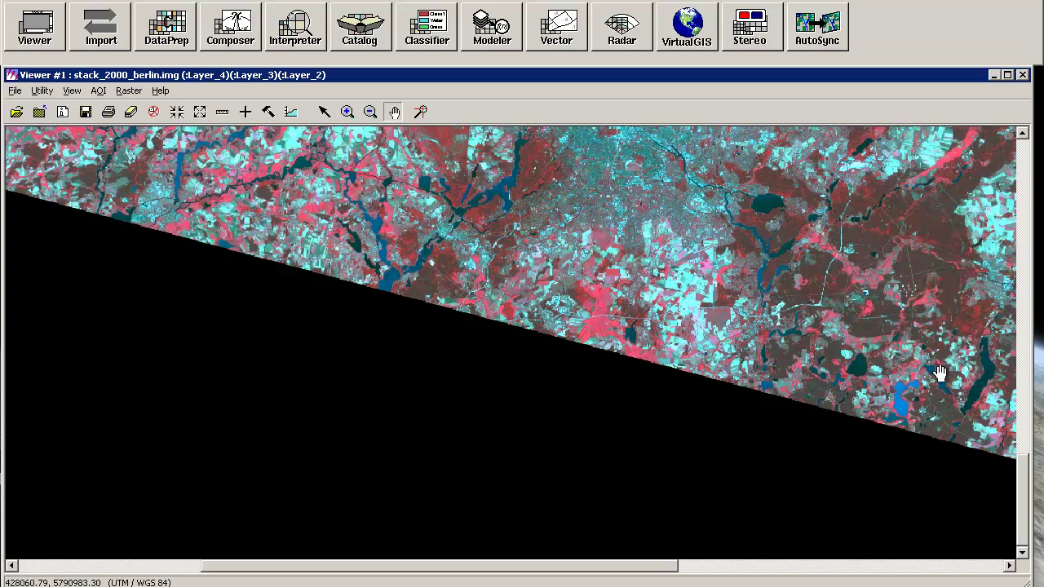
pyautogui.moveTo(957, 394); pyautogui.dragTo(881, 484)
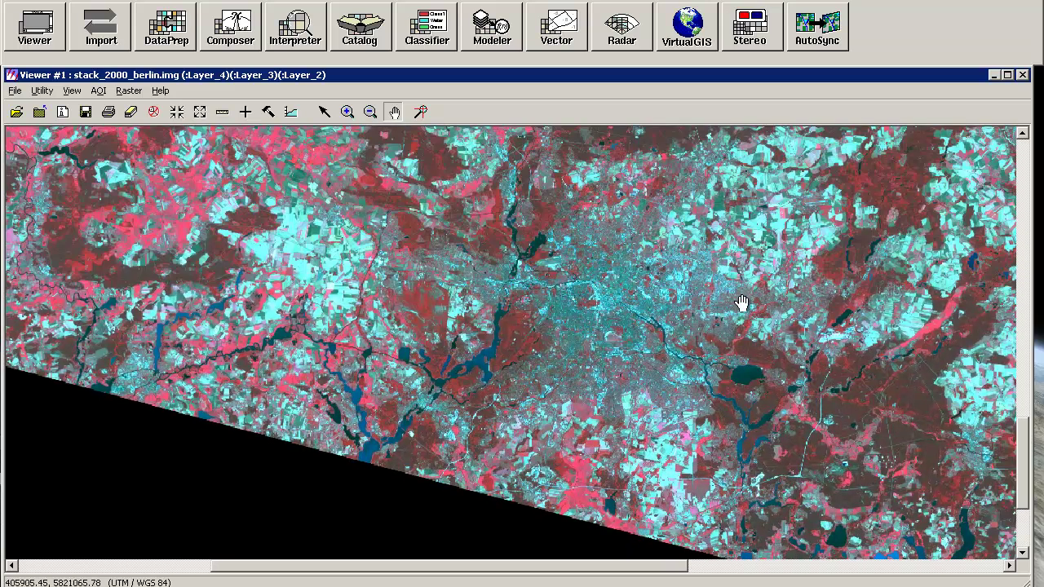
pyautogui.moveTo(736, 298); pyautogui.dragTo(691, 332)
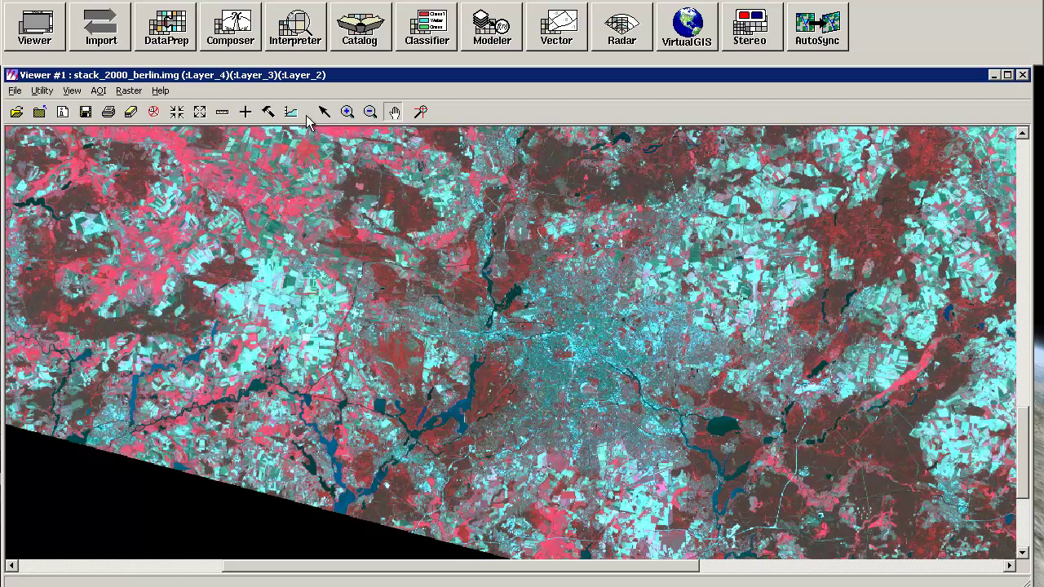
pyautogui.click(348, 112)
pyautogui.moveTo(377, 365); pyautogui.dragTo(547, 465)
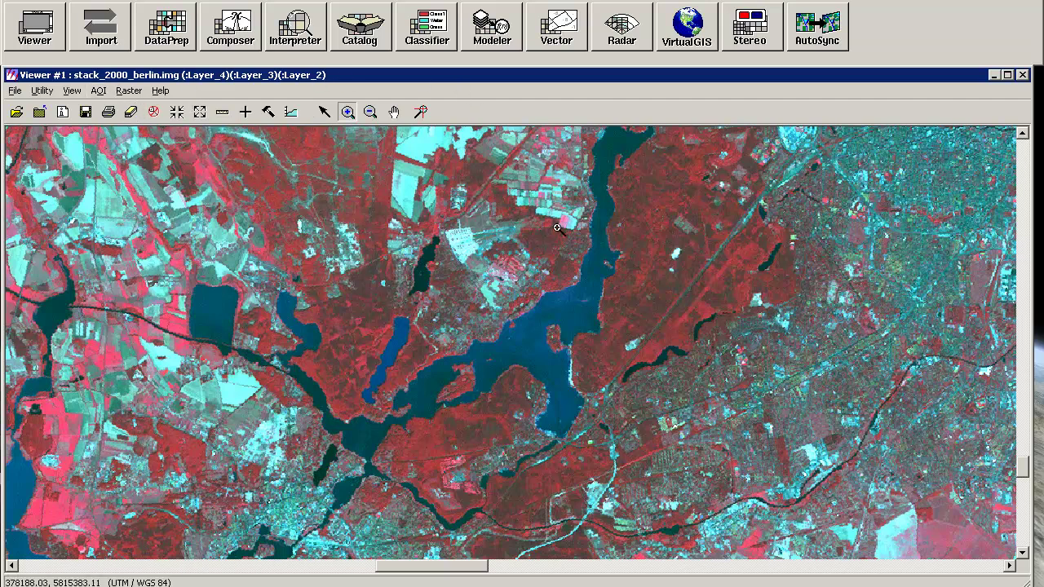
pyautogui.click(101, 91)
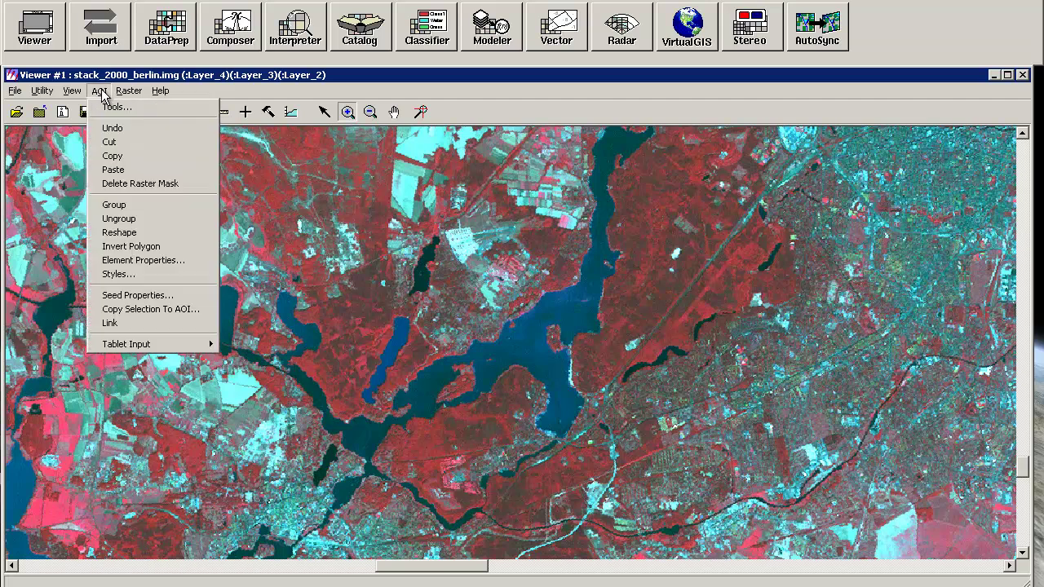
pyautogui.click(109, 104)
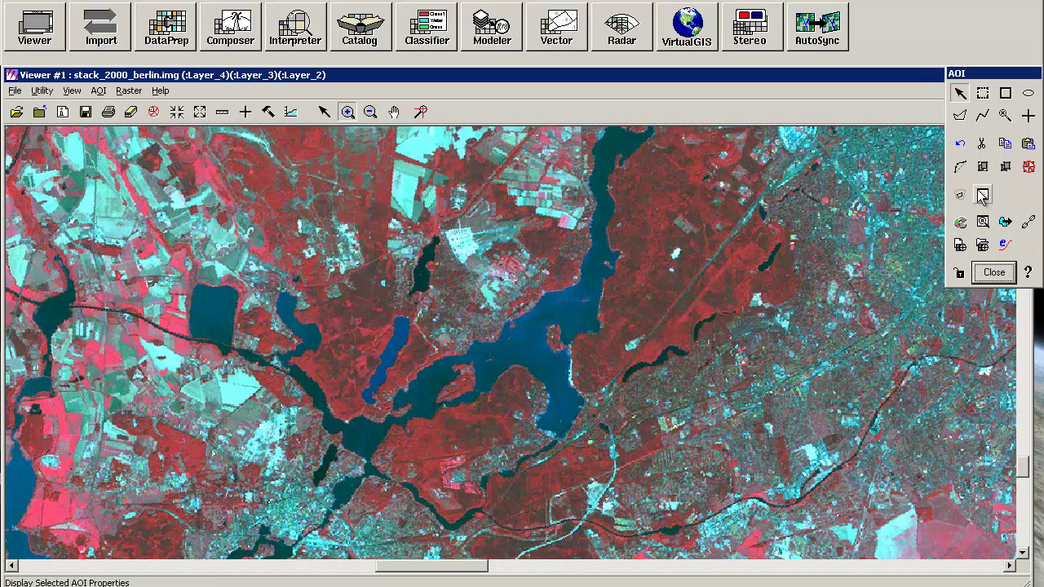
pyautogui.moveTo(972, 75); pyautogui.dragTo(896, 86)
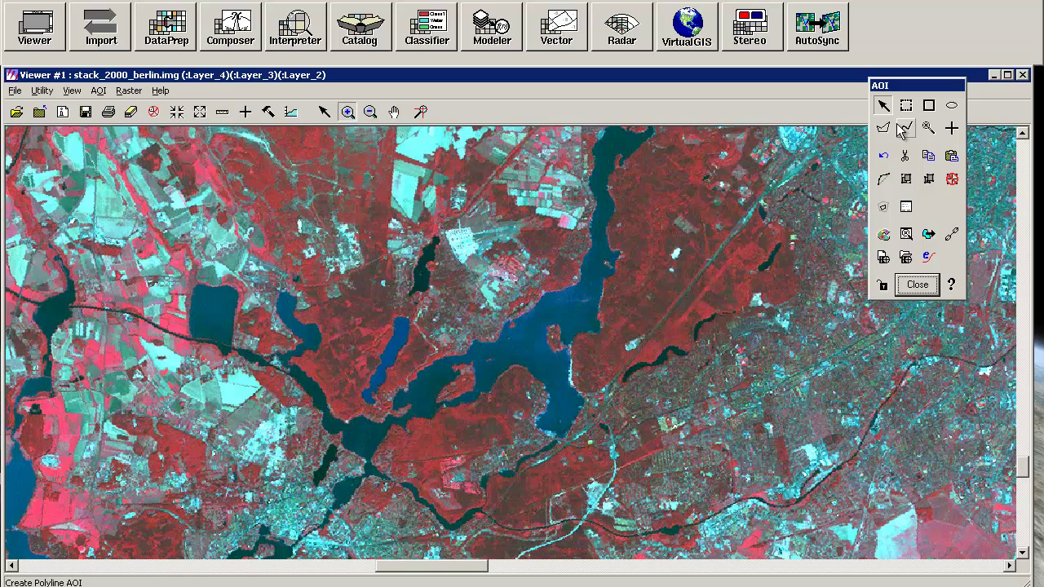
# Draw a polygon AOI inside the wide blue lake, following its shores past the small island and down into the southern bay
pyautogui.click(903, 131)
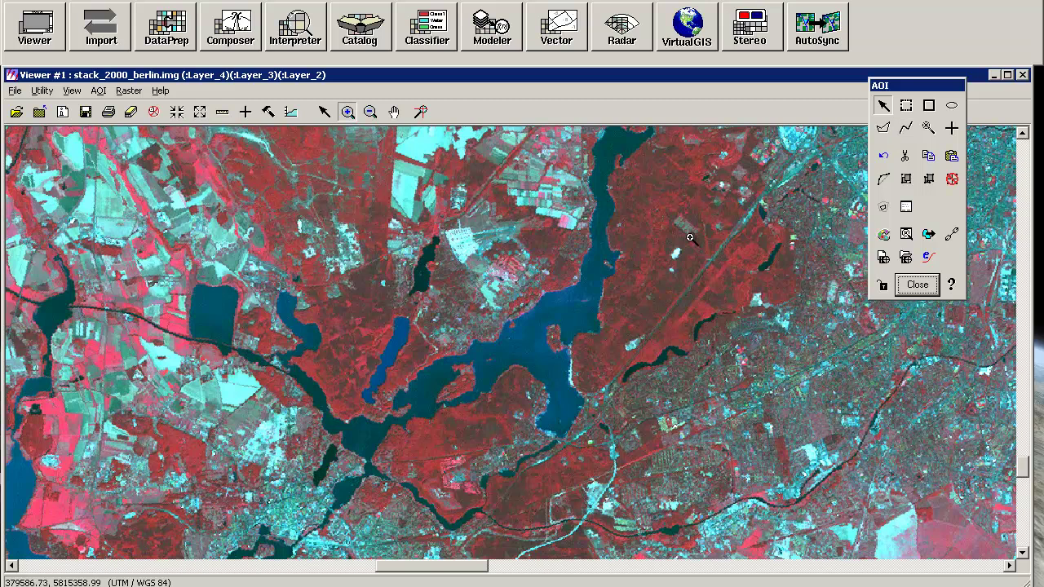
pyautogui.click(536, 333)
pyautogui.click(883, 128)
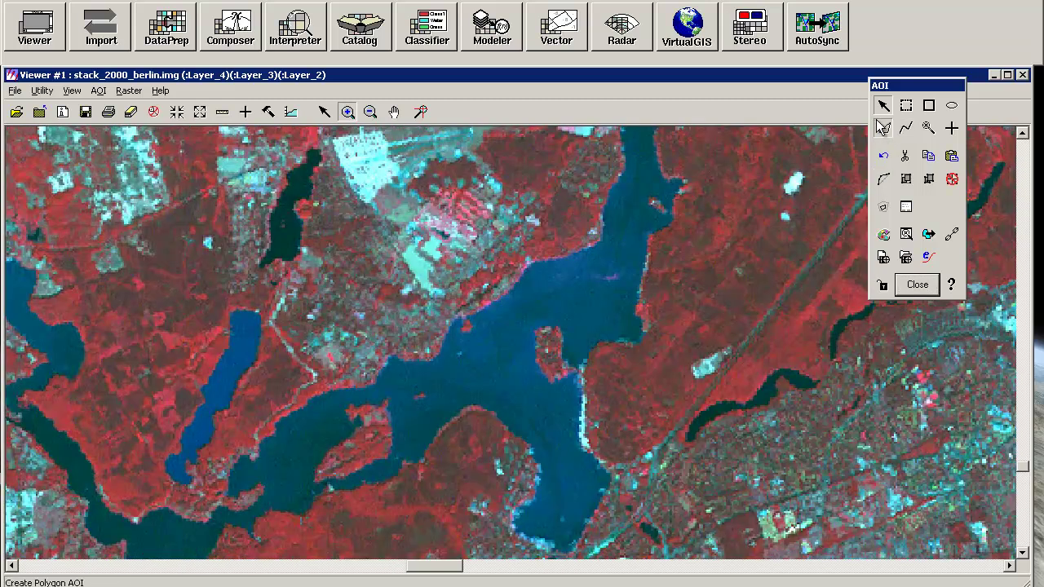
pyautogui.click(460, 344)
pyautogui.click(487, 324)
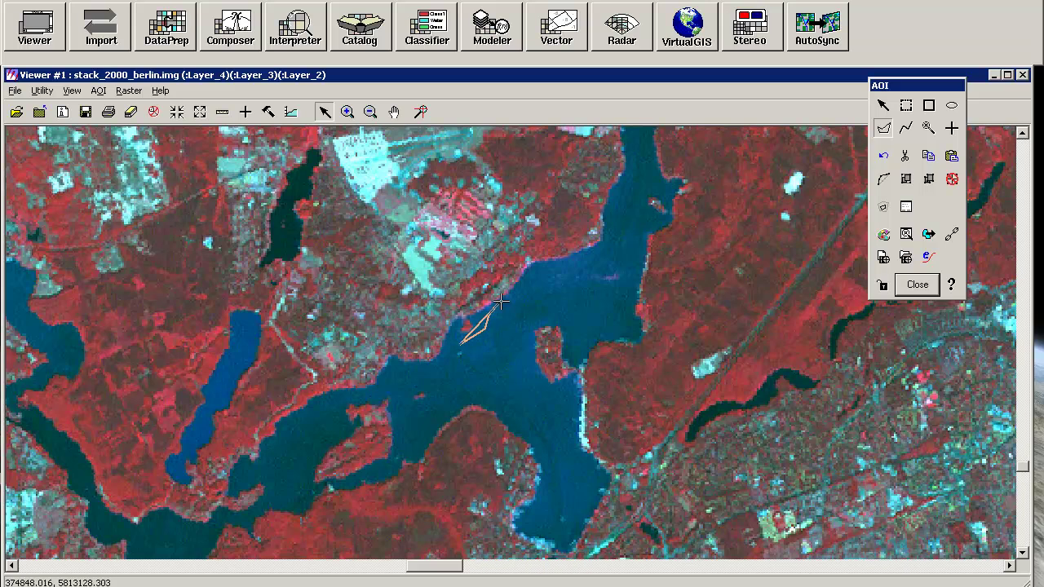
pyautogui.click(496, 310)
pyautogui.click(541, 278)
pyautogui.click(576, 291)
pyautogui.click(577, 317)
pyautogui.click(530, 325)
pyautogui.click(531, 351)
pyautogui.click(547, 390)
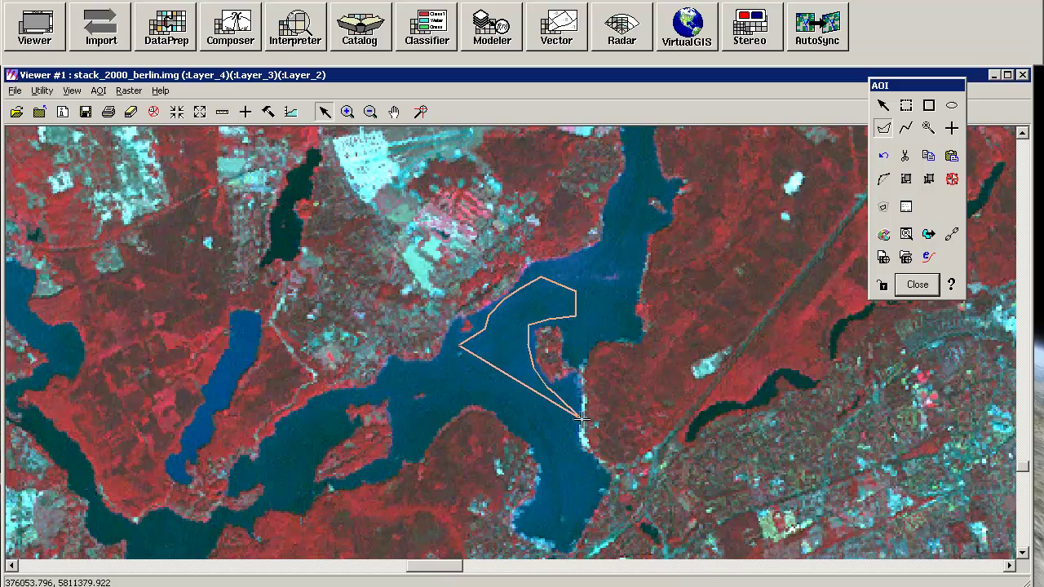
pyautogui.click(576, 414)
pyautogui.click(579, 440)
pyautogui.click(593, 473)
pyautogui.click(591, 511)
pyautogui.click(574, 522)
pyautogui.click(563, 508)
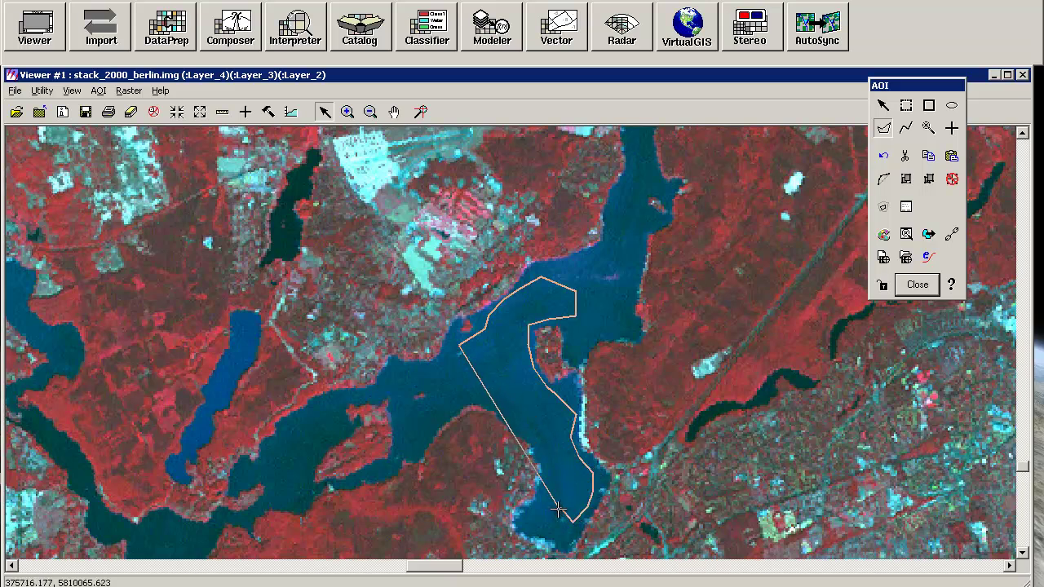
pyautogui.click(523, 526)
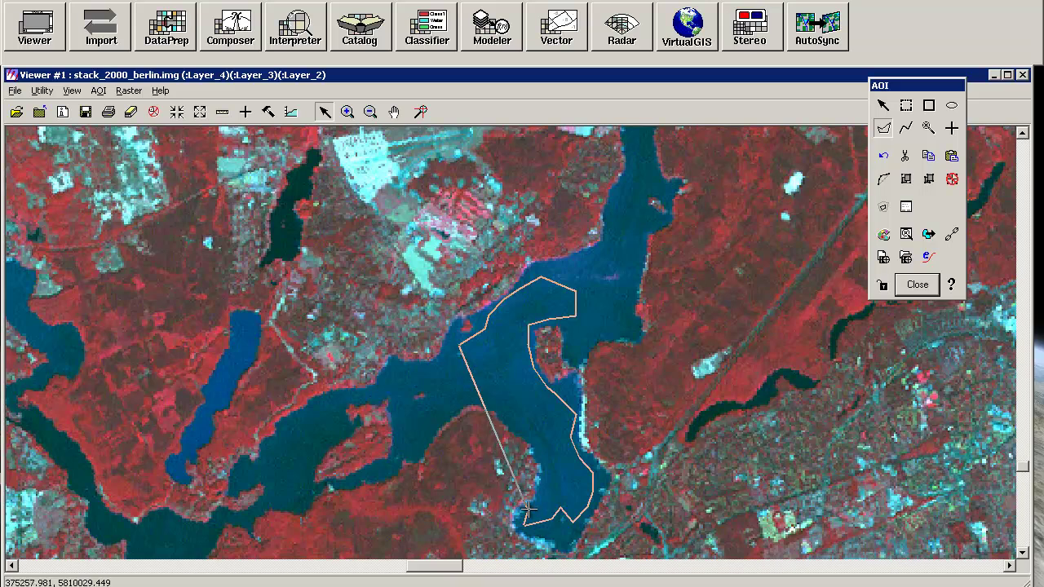
pyautogui.click(545, 475)
pyautogui.click(542, 454)
pyautogui.click(519, 426)
pyautogui.click(468, 391)
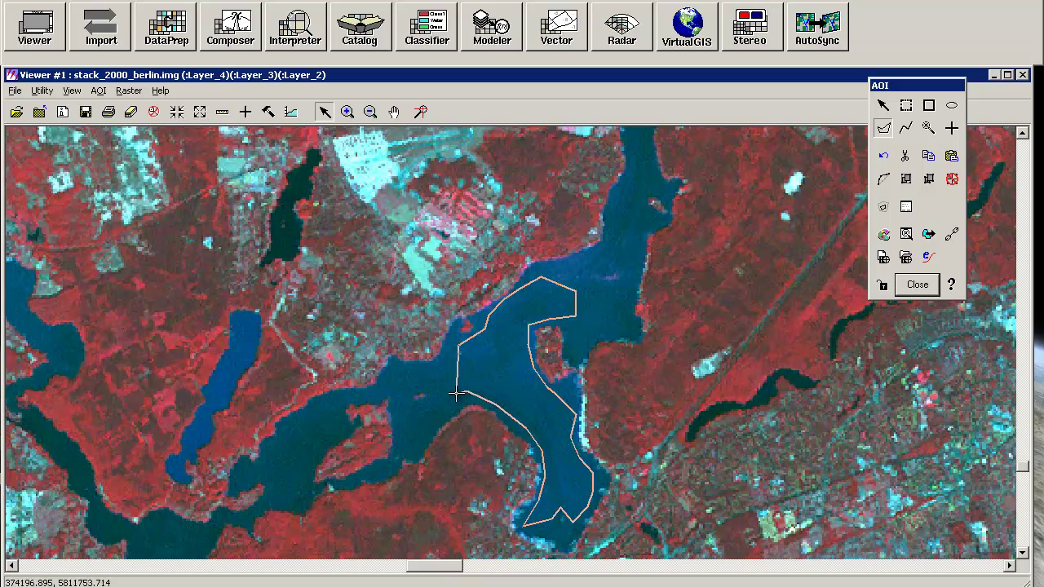
pyautogui.doubleClick(476, 350)
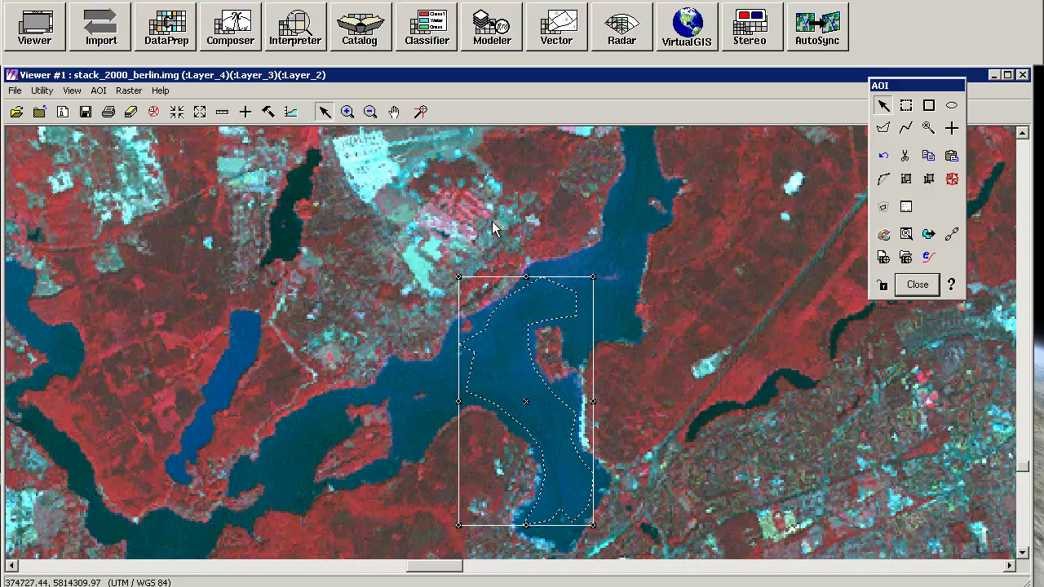
# Open the Signature Editor from the Classifier and add a signature from the lake polygon AOI
pyautogui.click(444, 34)
pyautogui.click(458, 97)
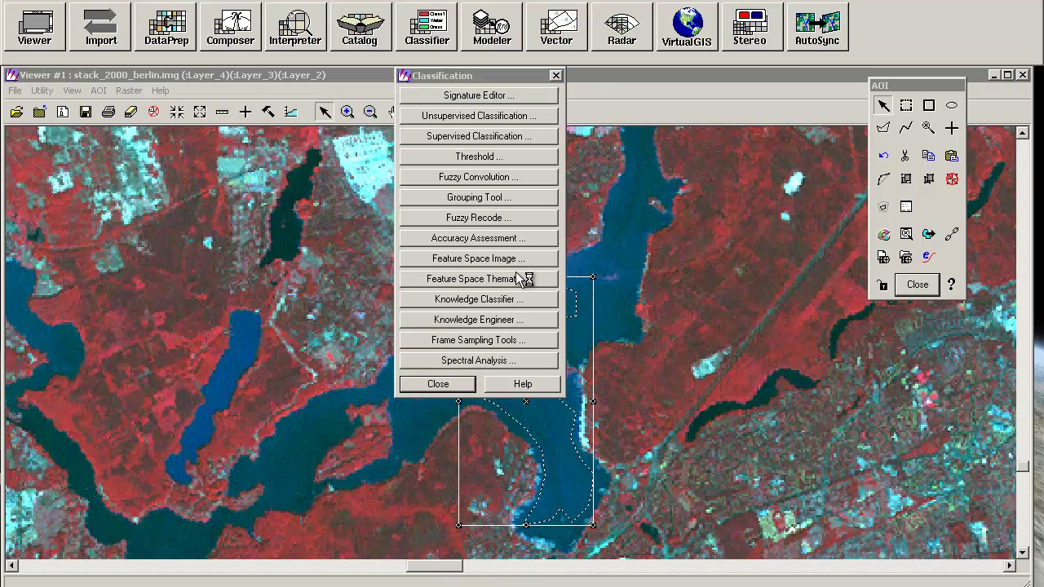
pyautogui.click(460, 384)
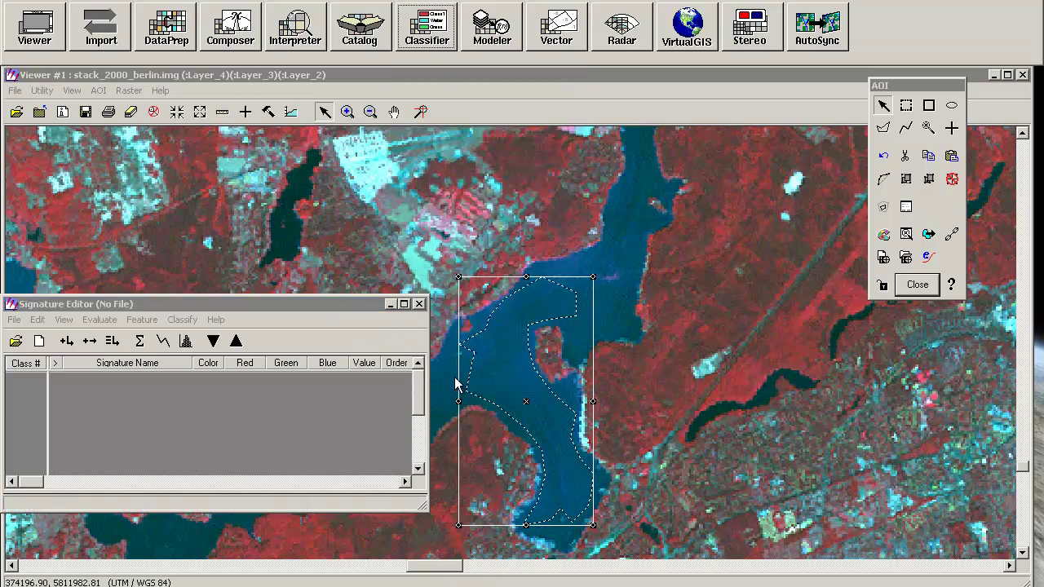
pyautogui.moveTo(330, 304); pyautogui.dragTo(350, 277)
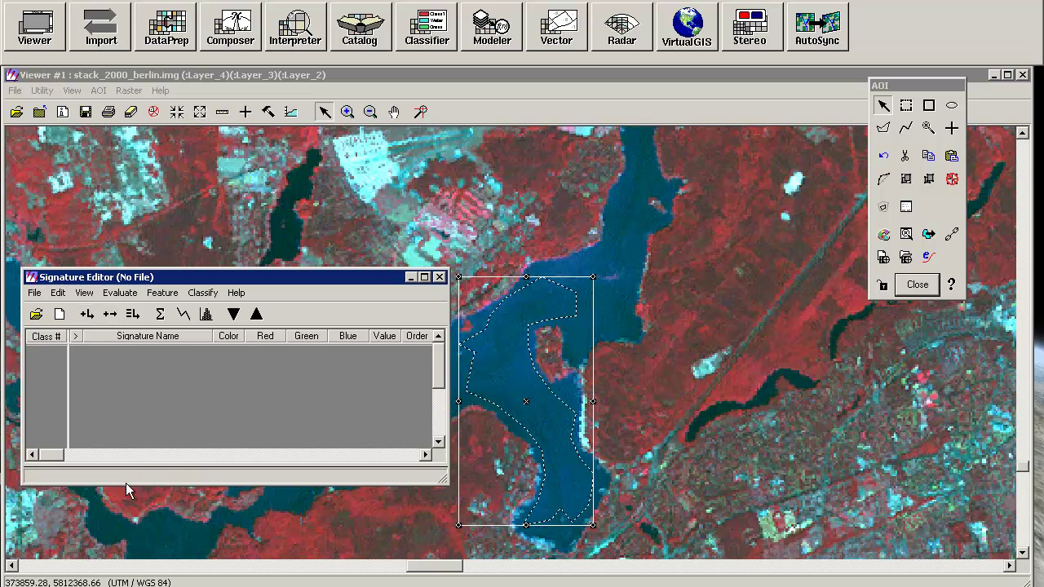
pyautogui.click(87, 315)
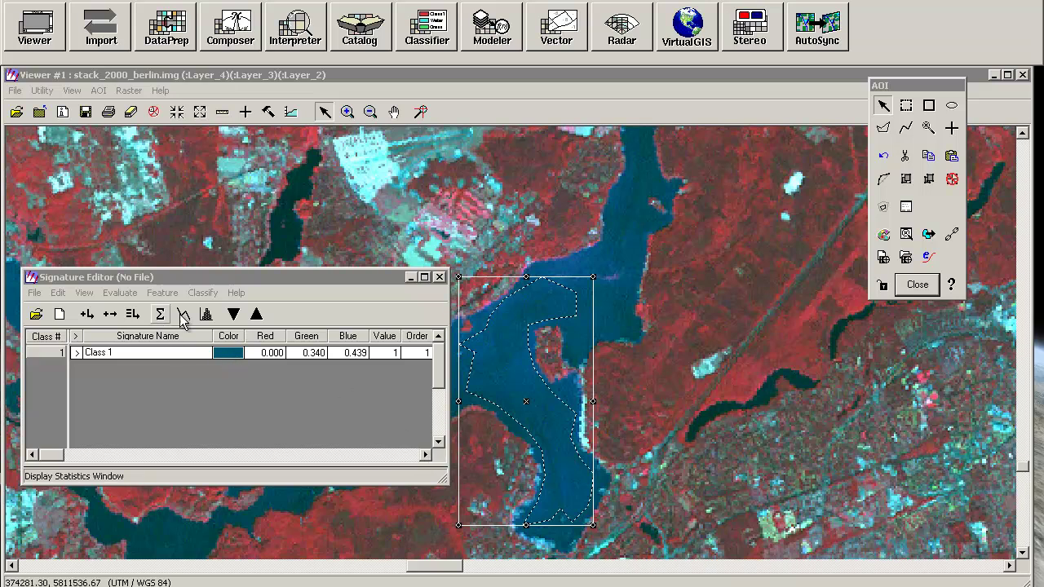
# Inspect the new water signature's histograms for bands 1 through 6, one band at a time, and close the plots
pyautogui.click(138, 351)
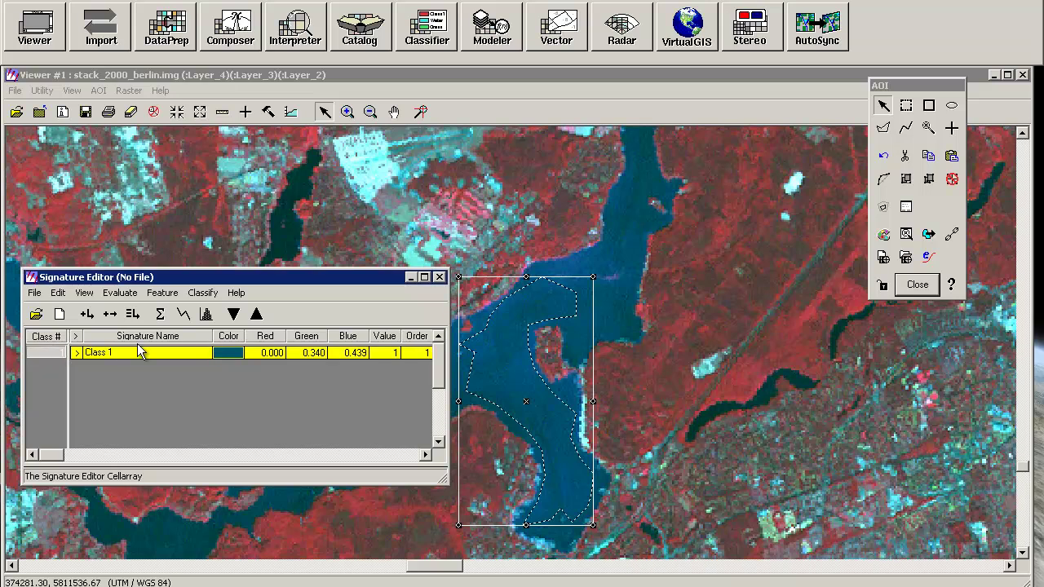
pyautogui.click(206, 316)
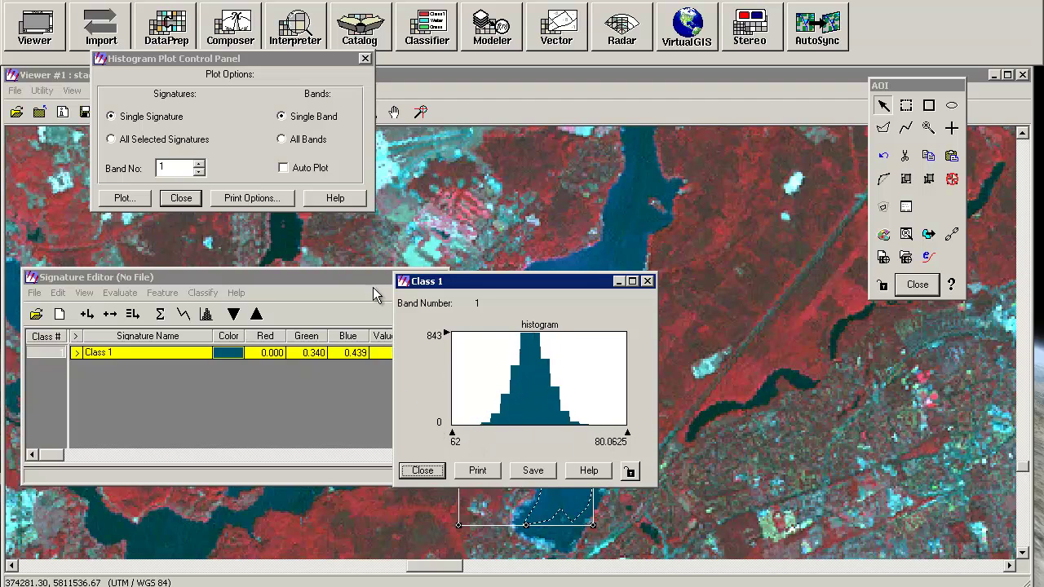
pyautogui.click(198, 164)
pyautogui.click(122, 199)
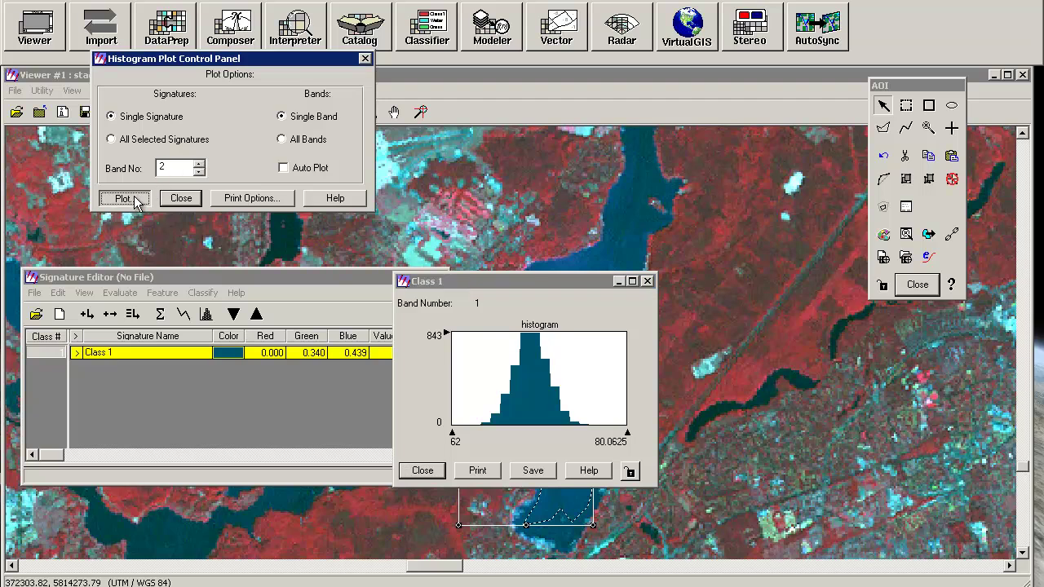
pyautogui.click(199, 164)
pyautogui.click(122, 199)
pyautogui.click(199, 164)
pyautogui.click(114, 201)
pyautogui.click(199, 164)
pyautogui.click(120, 202)
pyautogui.click(199, 164)
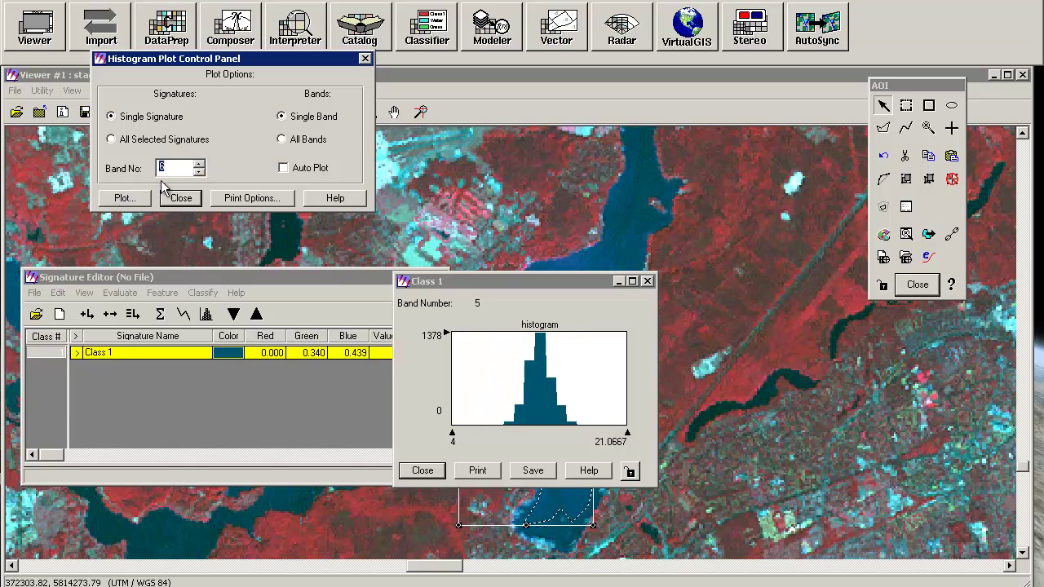
pyautogui.click(145, 199)
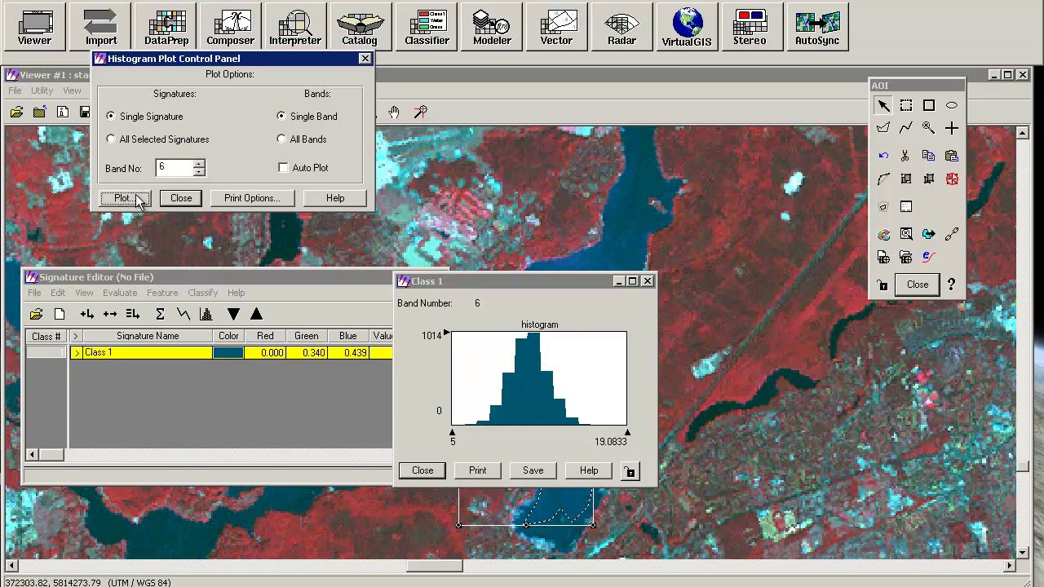
pyautogui.click(441, 474)
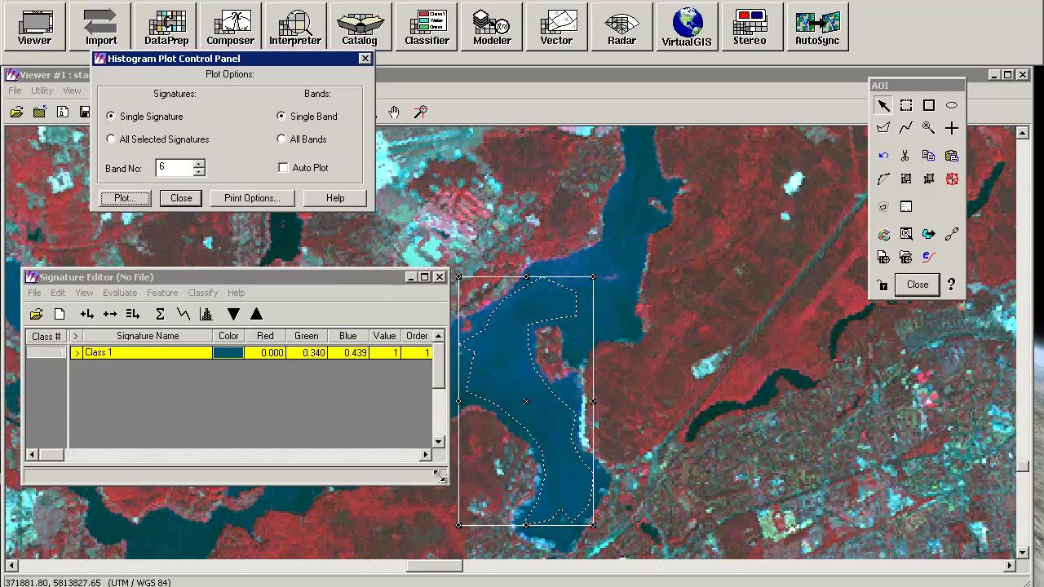
pyautogui.click(366, 60)
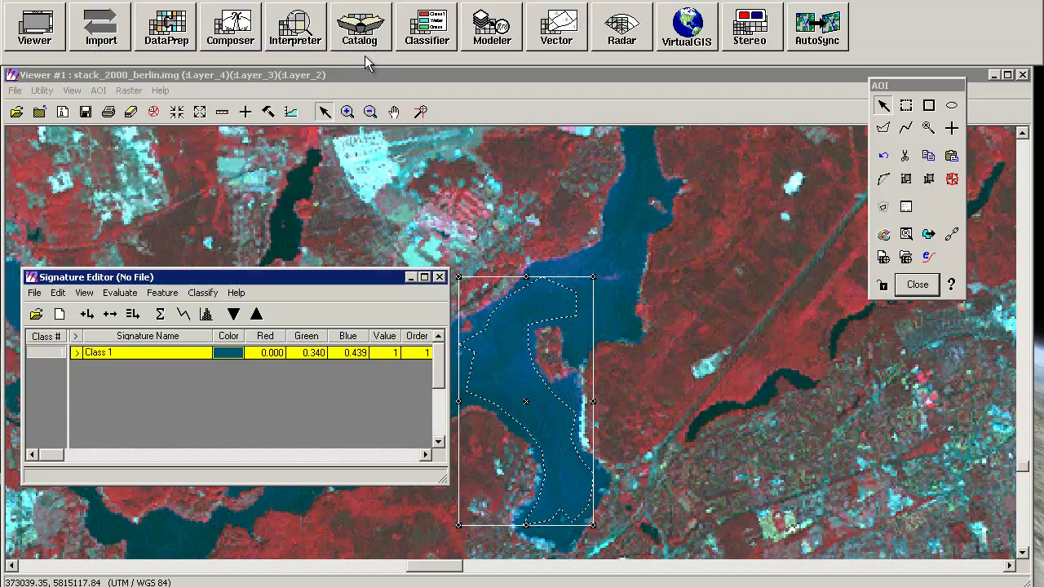
# Draw a polygon AOI inside the dark lake northwest of the bright blue lake near the image's southern edge and add its signature
pyautogui.click(394, 111)
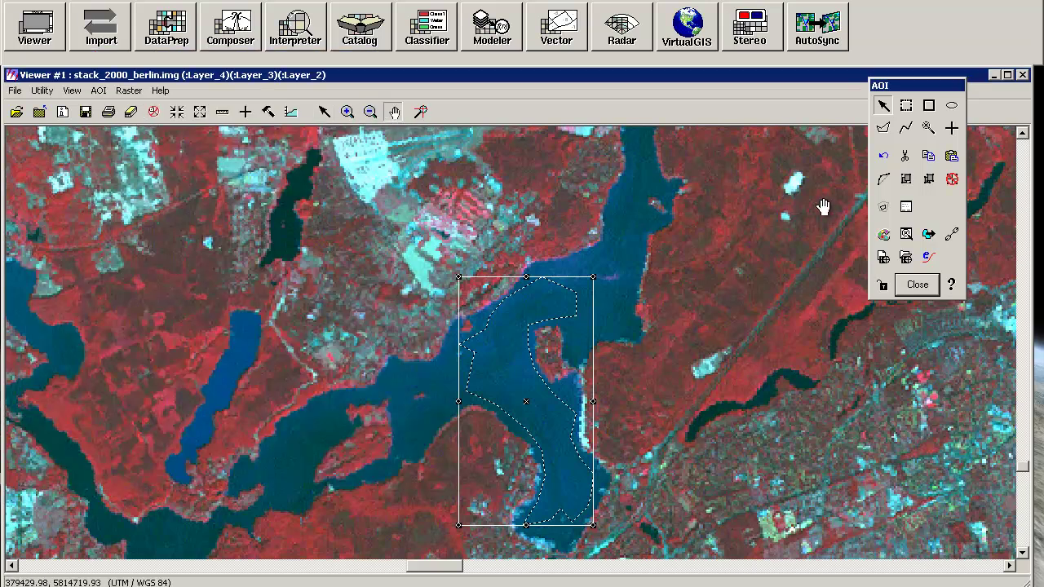
pyautogui.click(347, 111)
pyautogui.click(575, 314)
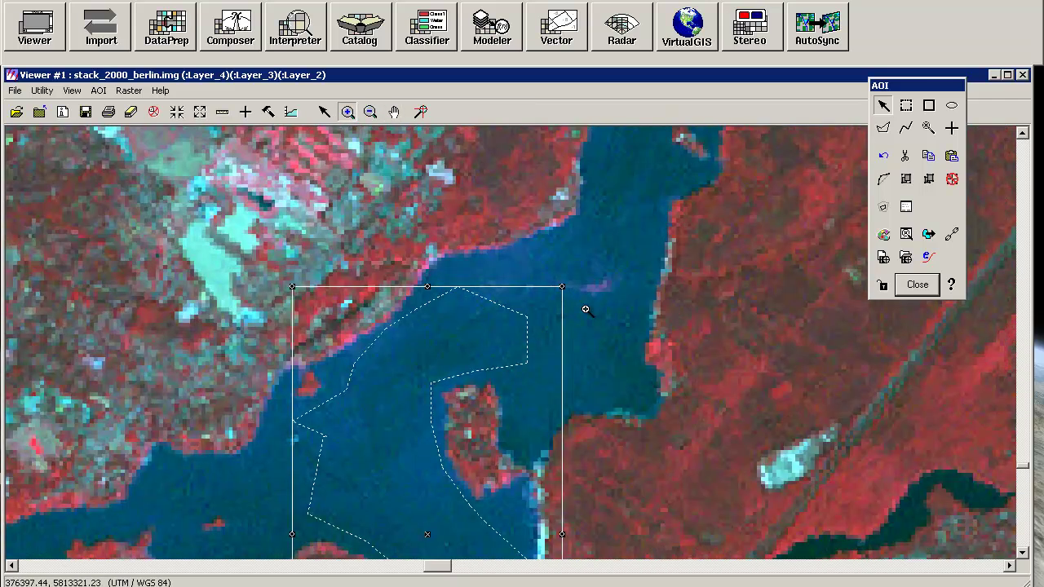
pyautogui.click(368, 112)
pyautogui.click(483, 282)
pyautogui.click(624, 321)
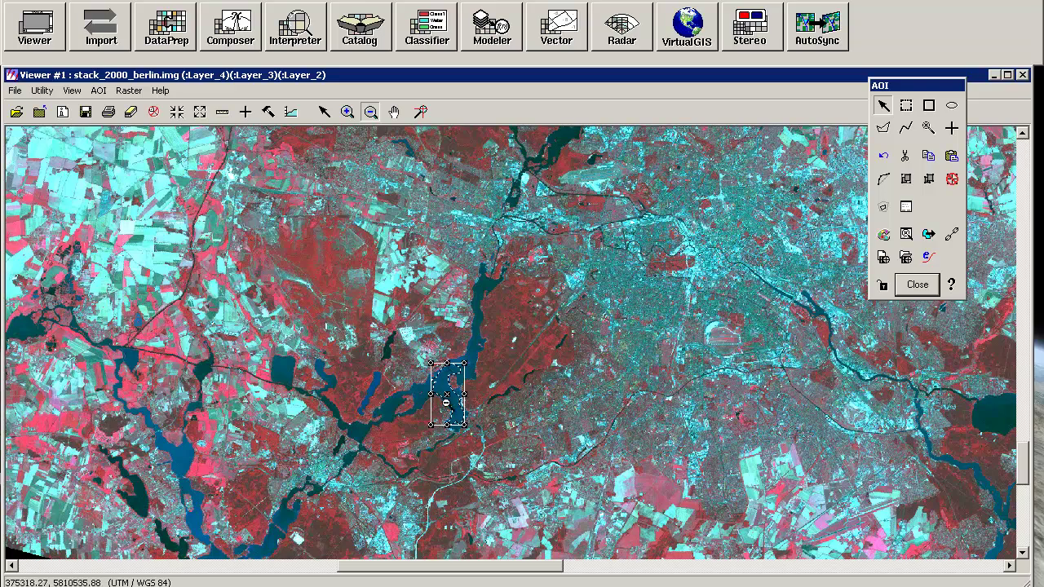
pyautogui.click(394, 111)
pyautogui.moveTo(630, 359); pyautogui.dragTo(463, 357)
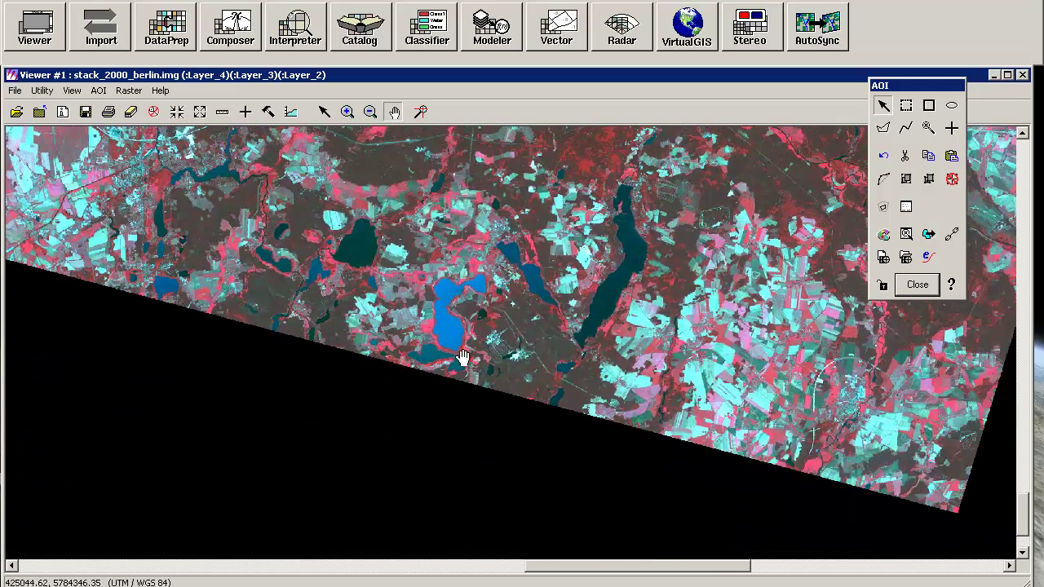
pyautogui.click(347, 112)
pyautogui.moveTo(292, 190); pyautogui.dragTo(604, 395)
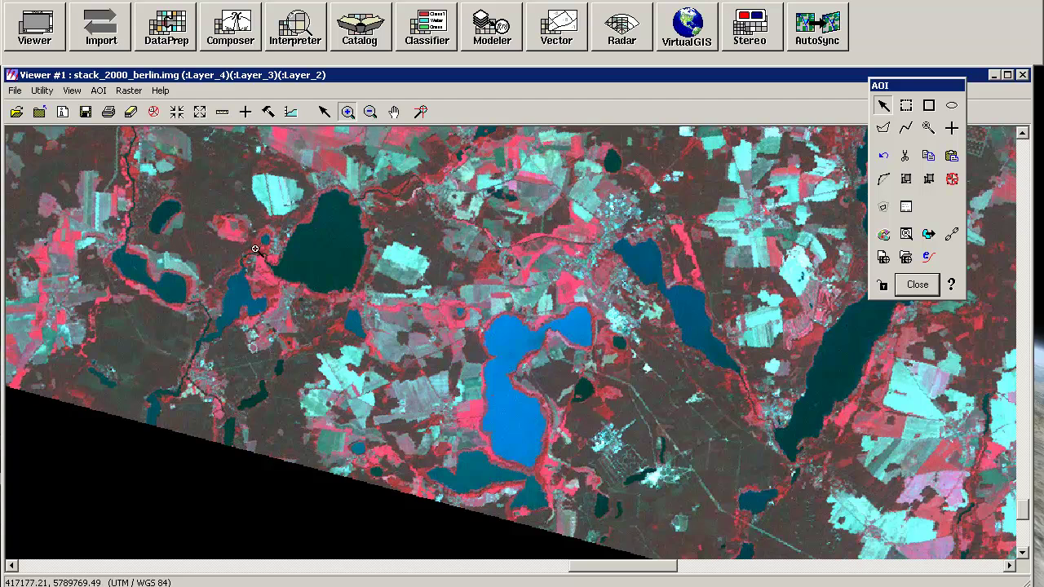
pyautogui.click(883, 127)
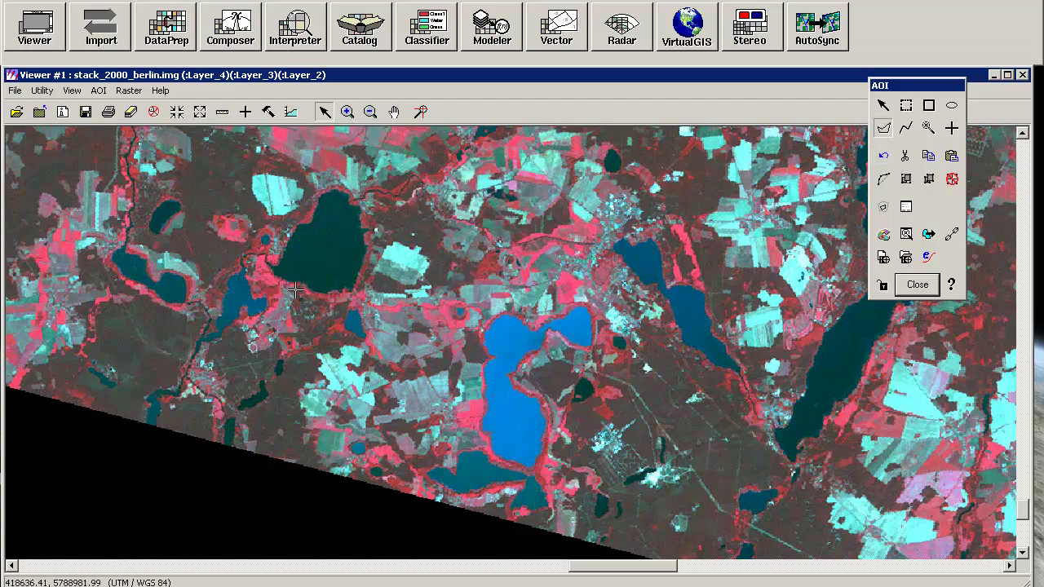
pyautogui.click(289, 265)
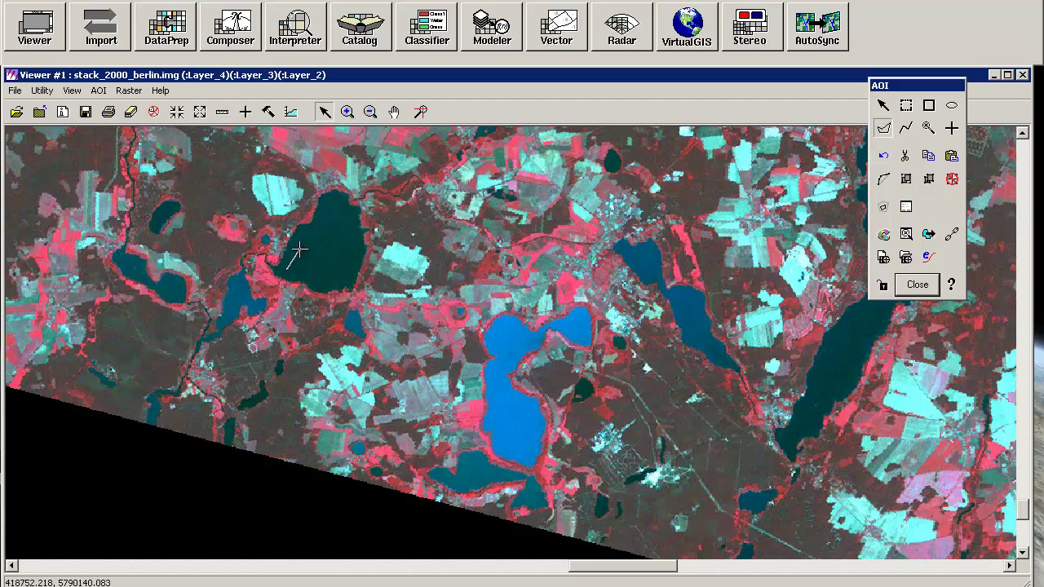
pyautogui.click(332, 201)
pyautogui.click(357, 222)
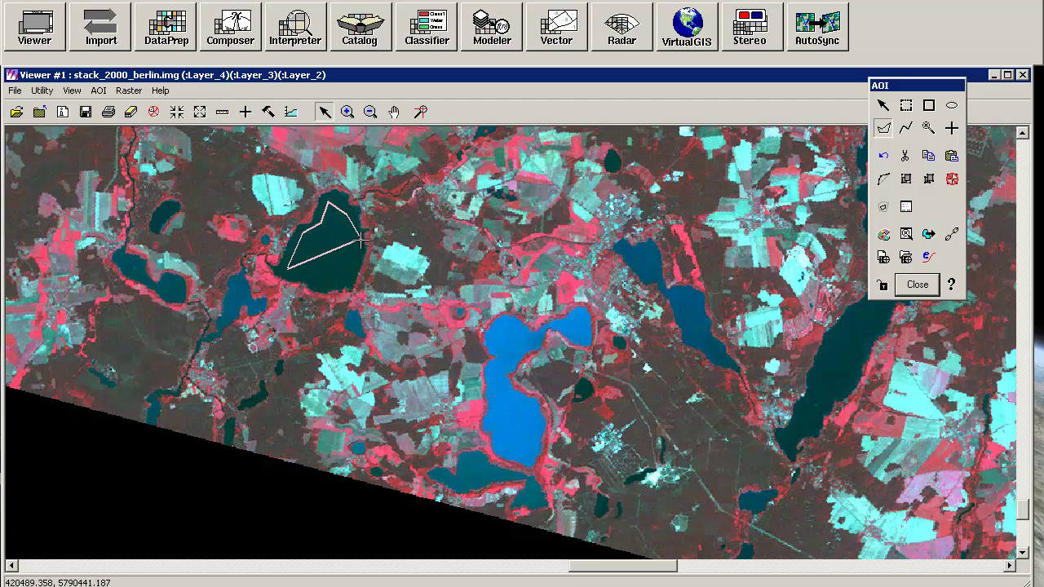
pyautogui.click(364, 261)
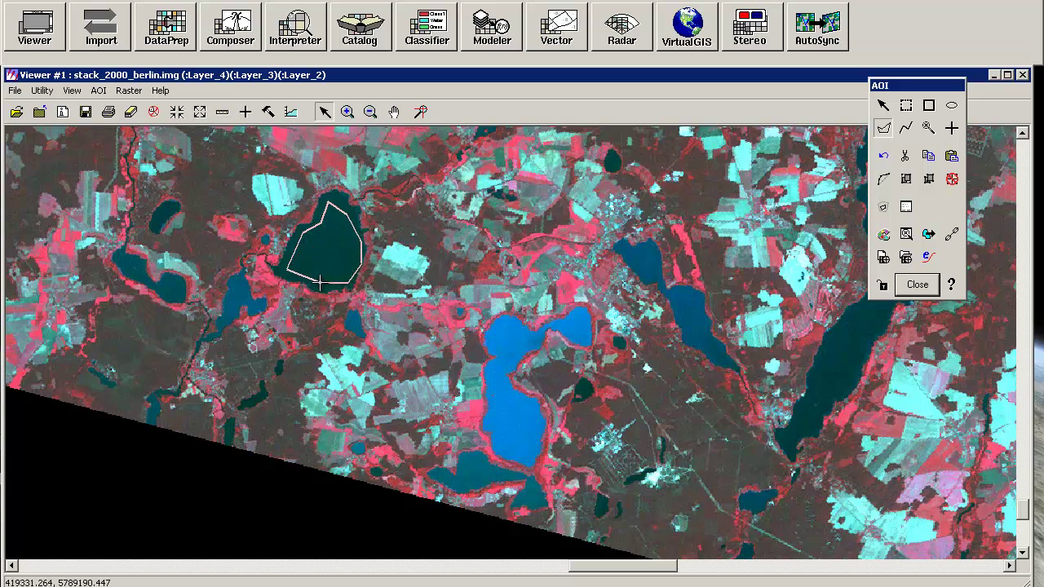
pyautogui.doubleClick(320, 283)
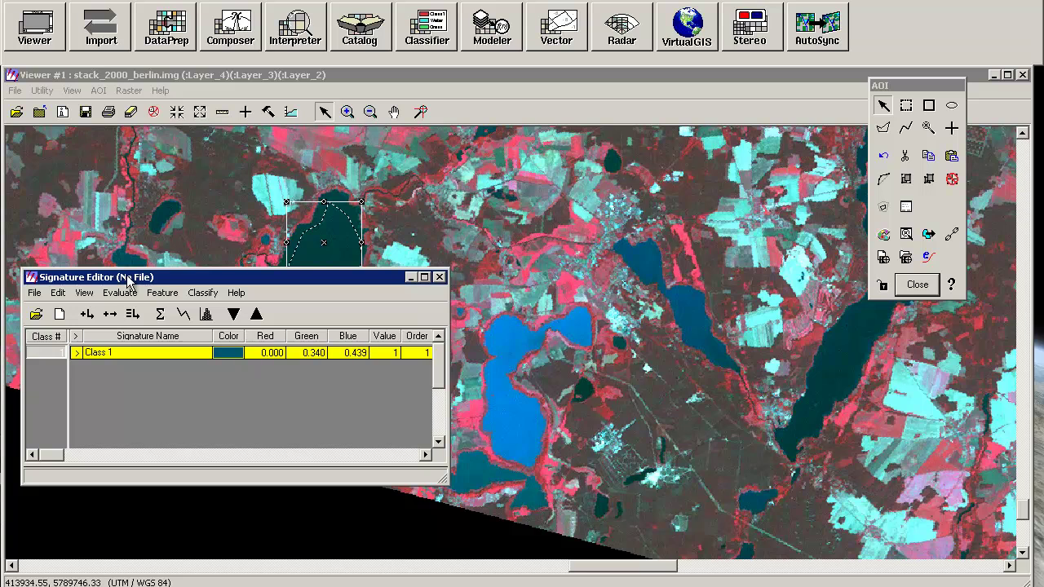
pyautogui.click(82, 317)
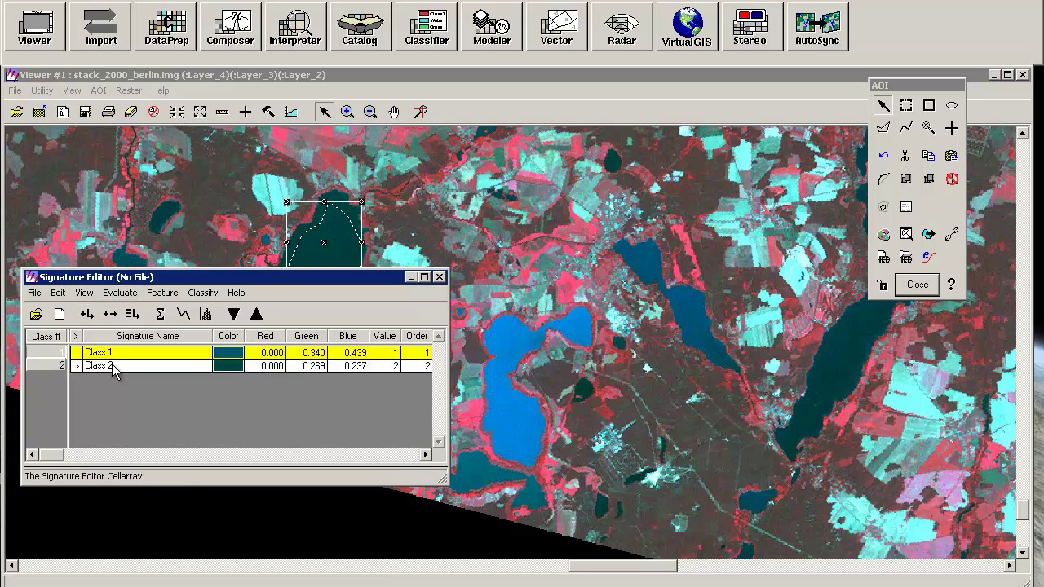
# Draw a polygon AOI inside the southern basin of the bright blue lake and add a signature from it
pyautogui.click(462, 80)
pyautogui.click(884, 128)
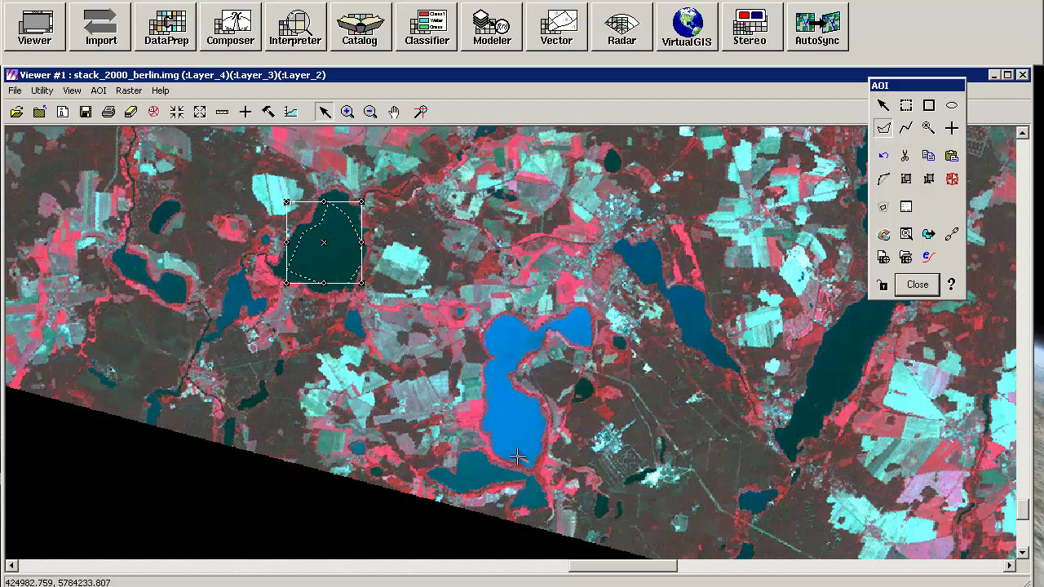
pyautogui.click(488, 414)
pyautogui.click(516, 396)
pyautogui.doubleClick(534, 416)
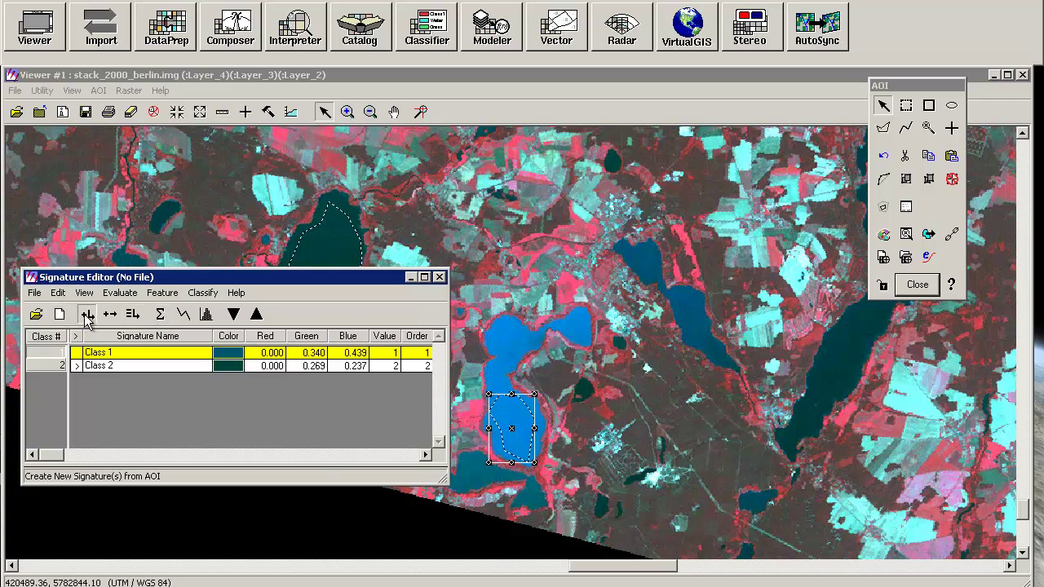
pyautogui.click(86, 316)
# Draw a polygon AOI following the shores of the largest dark lake in the image's northwest and add a signature from it
pyautogui.click(371, 113)
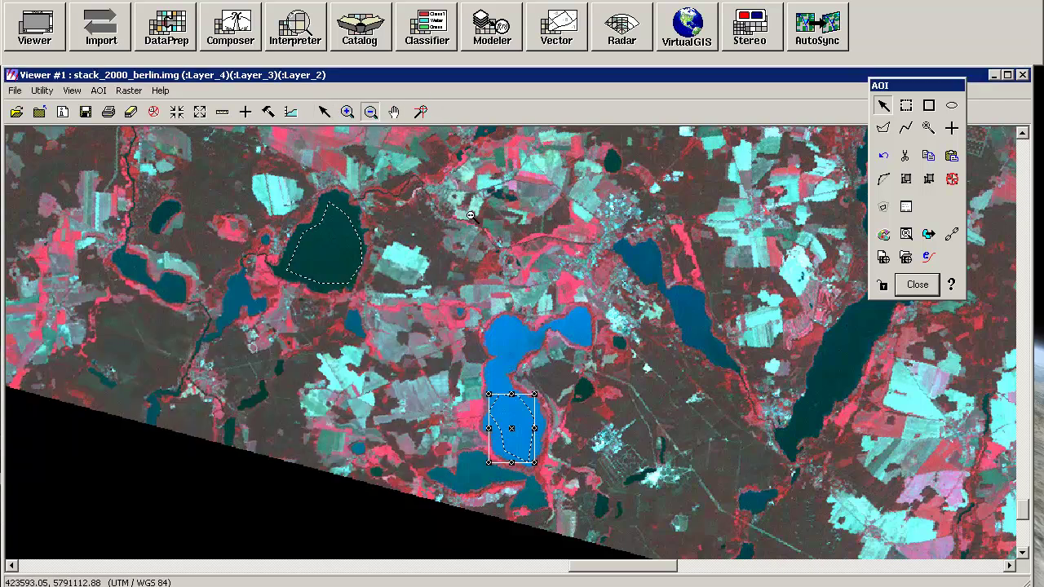
pyautogui.click(576, 291)
pyautogui.click(394, 111)
pyautogui.moveTo(432, 229); pyautogui.dragTo(462, 326)
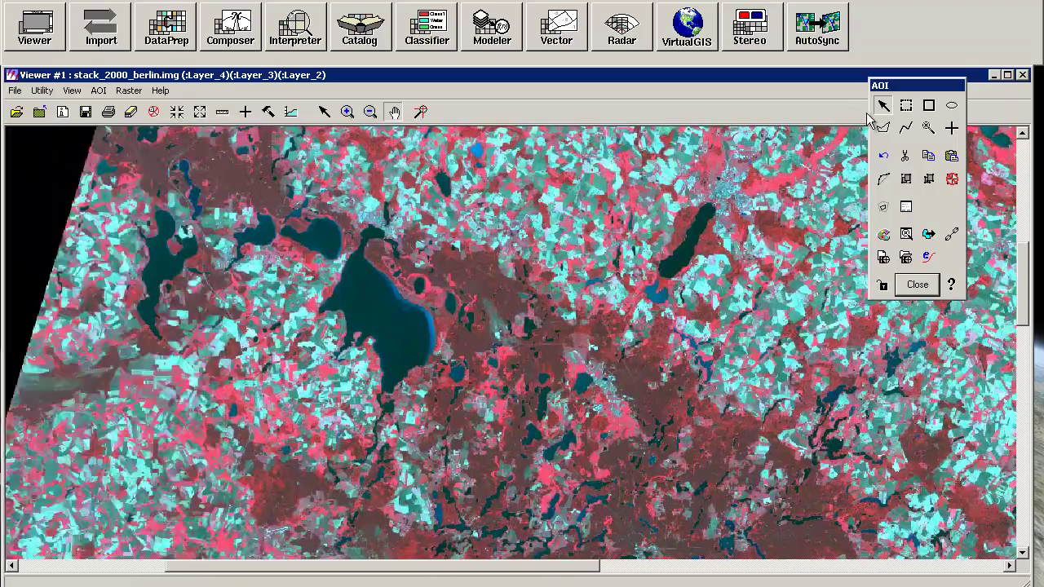
pyautogui.click(348, 111)
pyautogui.moveTo(283, 224); pyautogui.dragTo(511, 420)
pyautogui.click(884, 129)
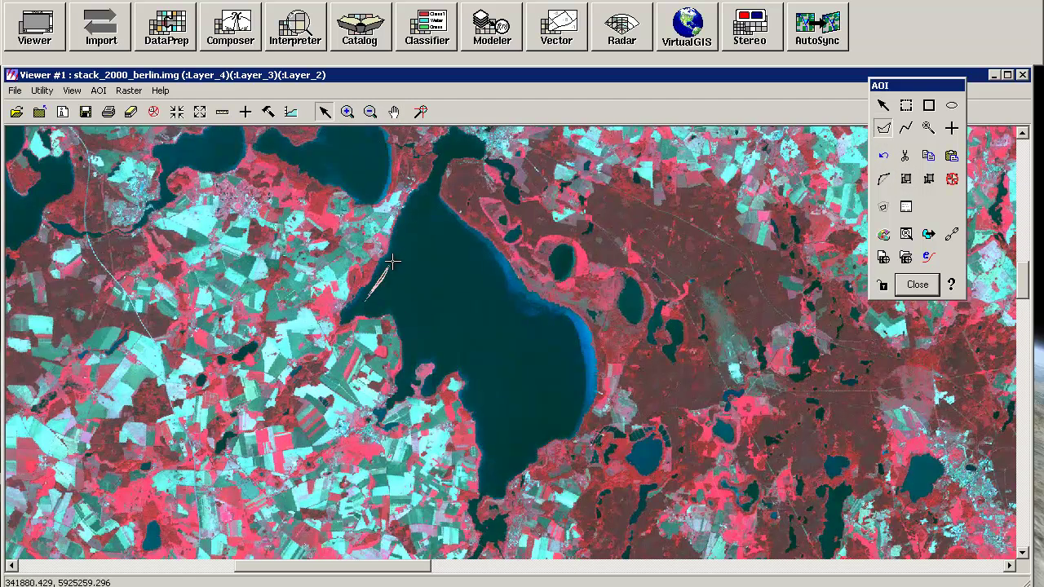
pyautogui.click(405, 220)
pyautogui.click(427, 210)
pyautogui.click(451, 222)
pyautogui.click(496, 281)
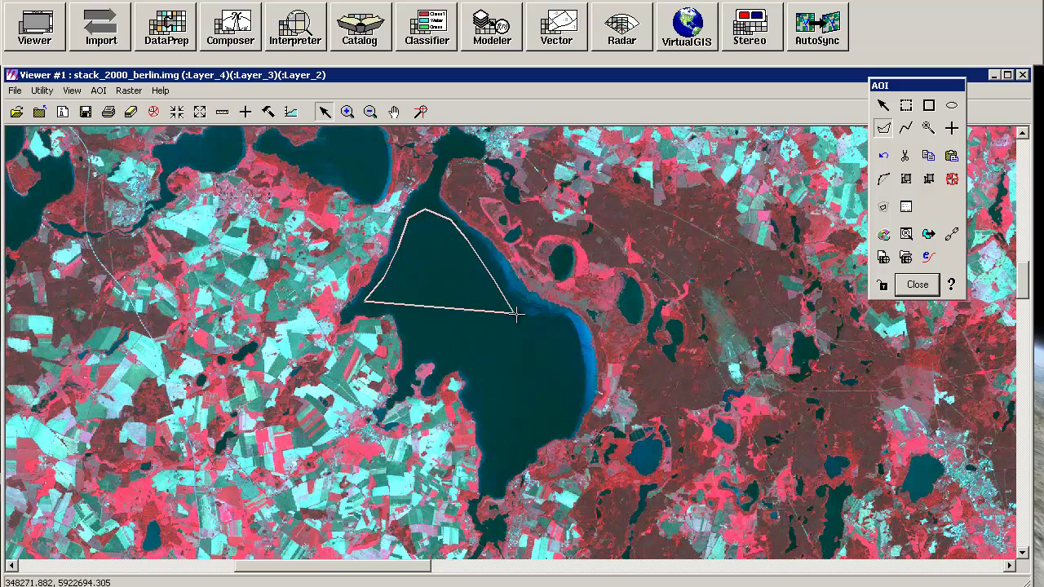
pyautogui.click(577, 330)
pyautogui.click(589, 371)
pyautogui.click(554, 433)
pyautogui.click(519, 449)
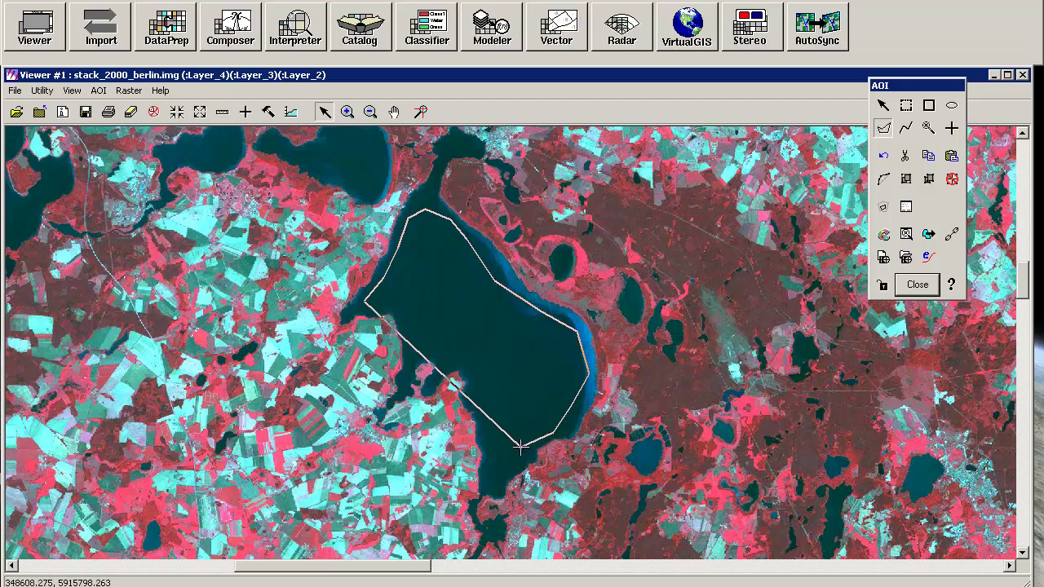
pyautogui.click(492, 483)
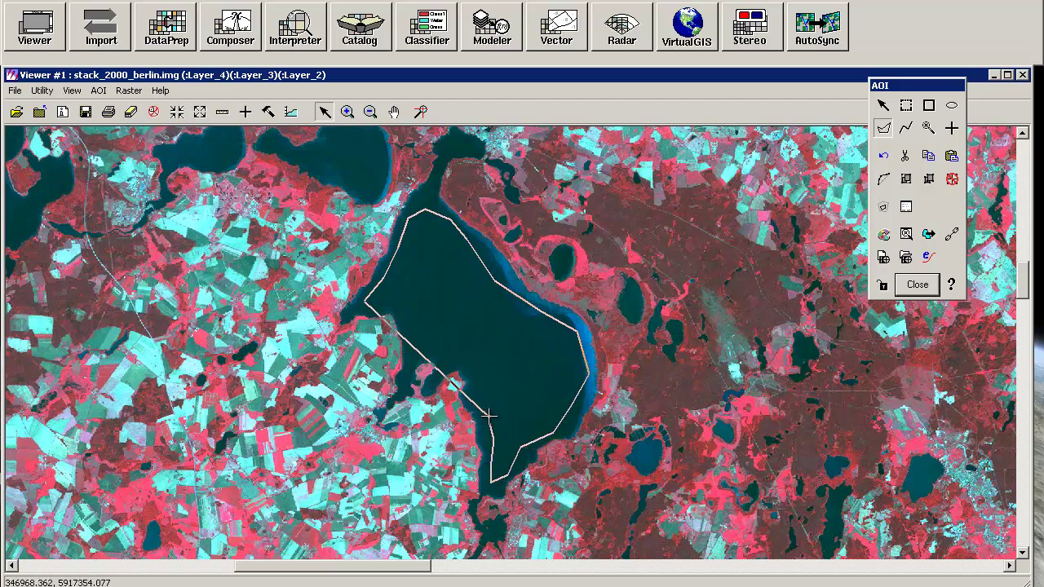
pyautogui.click(486, 371)
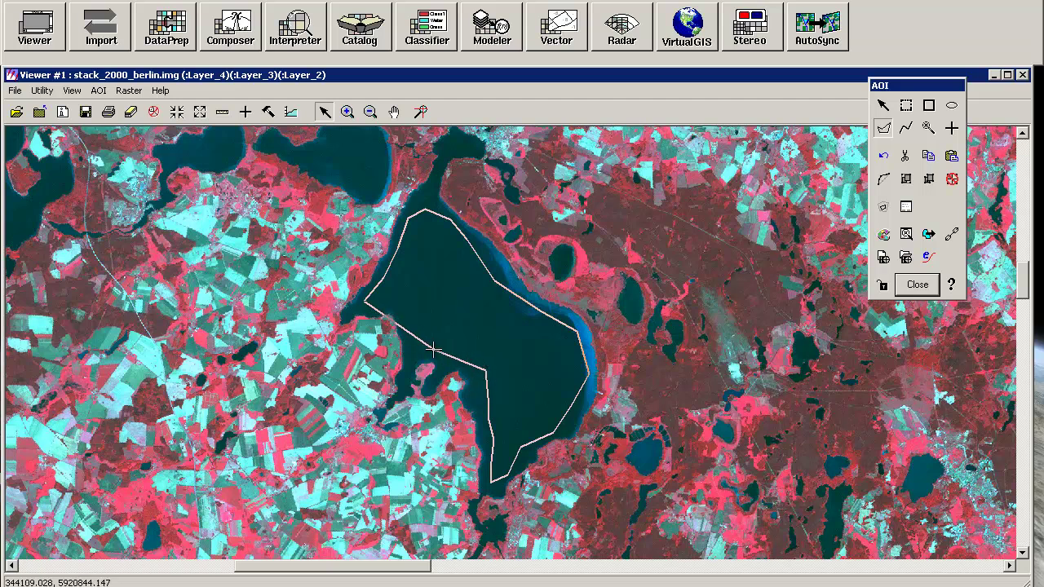
pyautogui.click(426, 342)
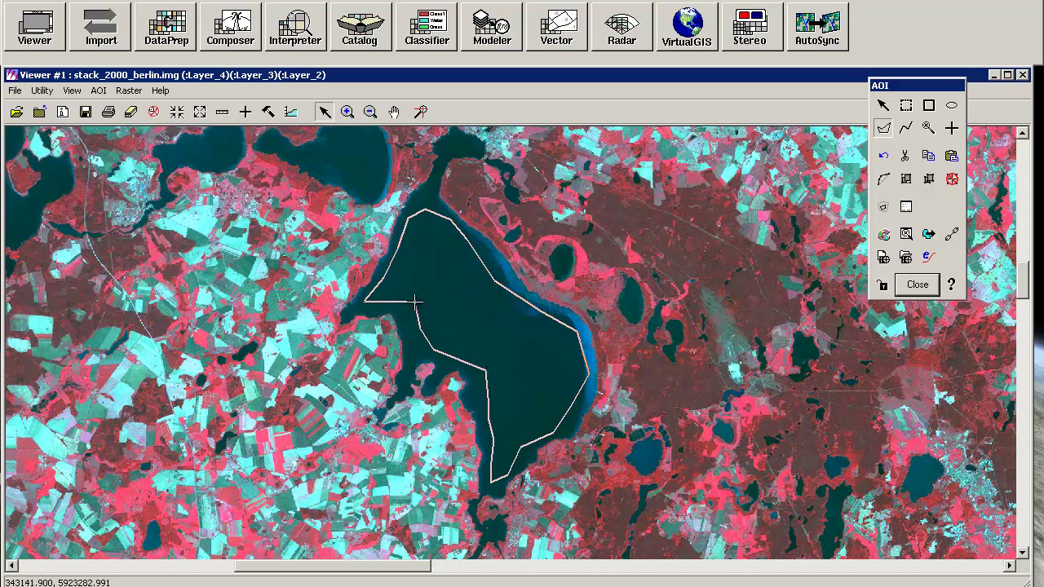
pyautogui.doubleClick(415, 302)
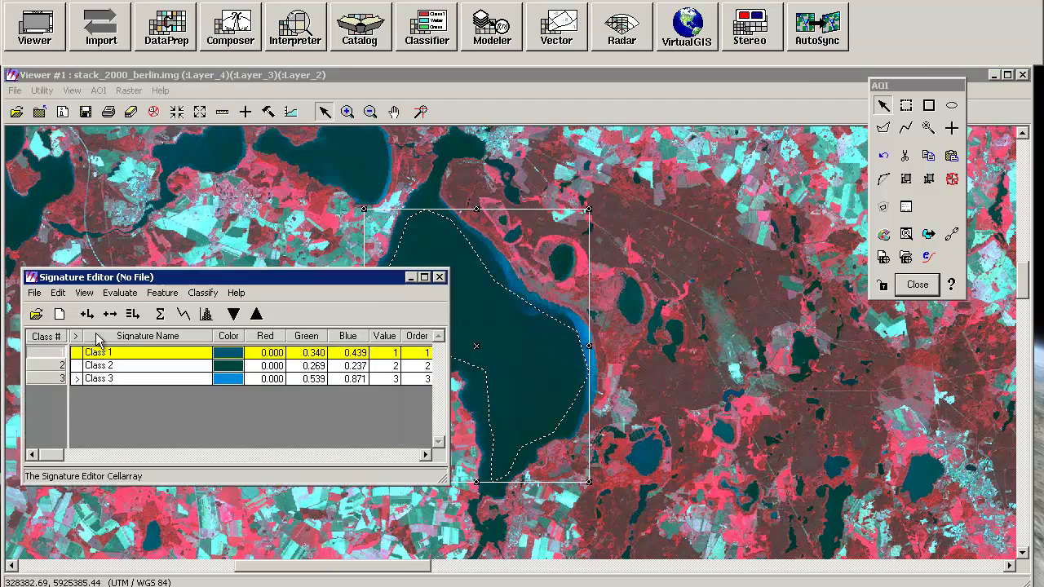
pyautogui.click(86, 314)
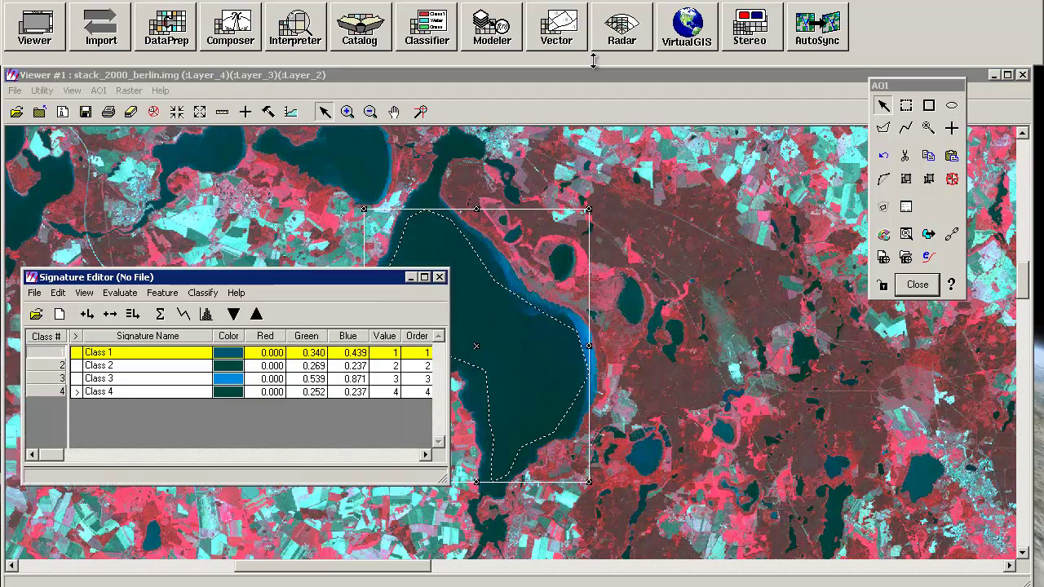
# Draw a polygon AOI across the wide lagoon at the image's northeastern edge, keeping off its shores, and add a signature from it
pyautogui.click(394, 112)
pyautogui.moveTo(595, 326)
pyautogui.mouseDown()
pyautogui.moveTo(466, 410)
pyautogui.moveTo(457, 440)
pyautogui.mouseUp()
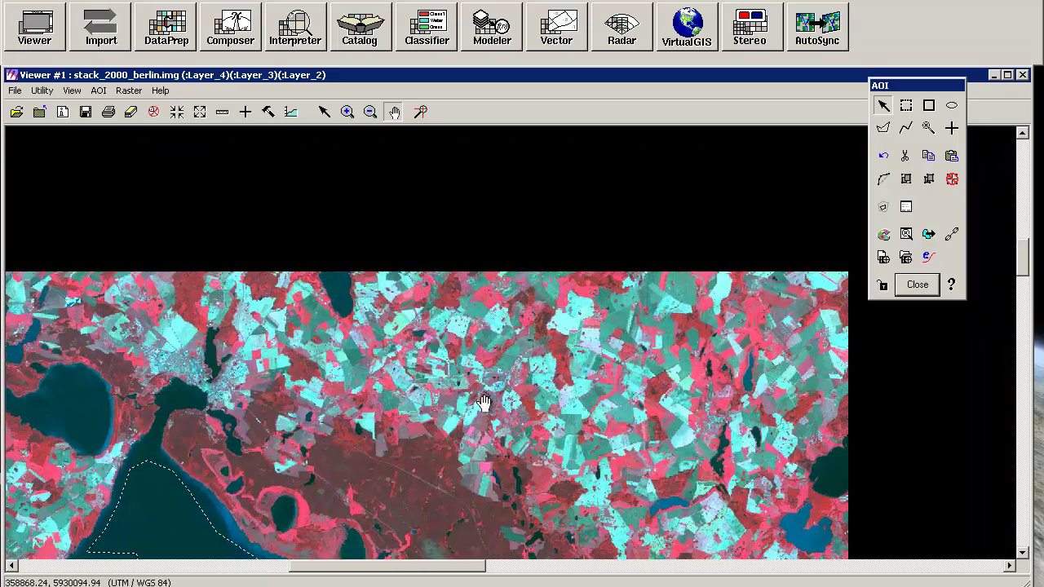
pyautogui.moveTo(448, 296); pyautogui.dragTo(378, 364)
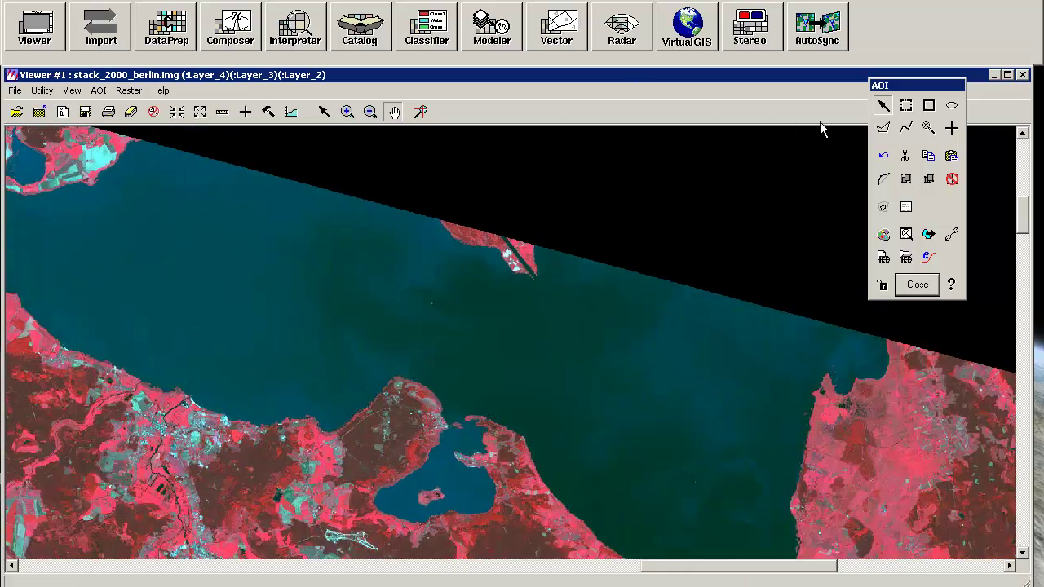
pyautogui.click(883, 130)
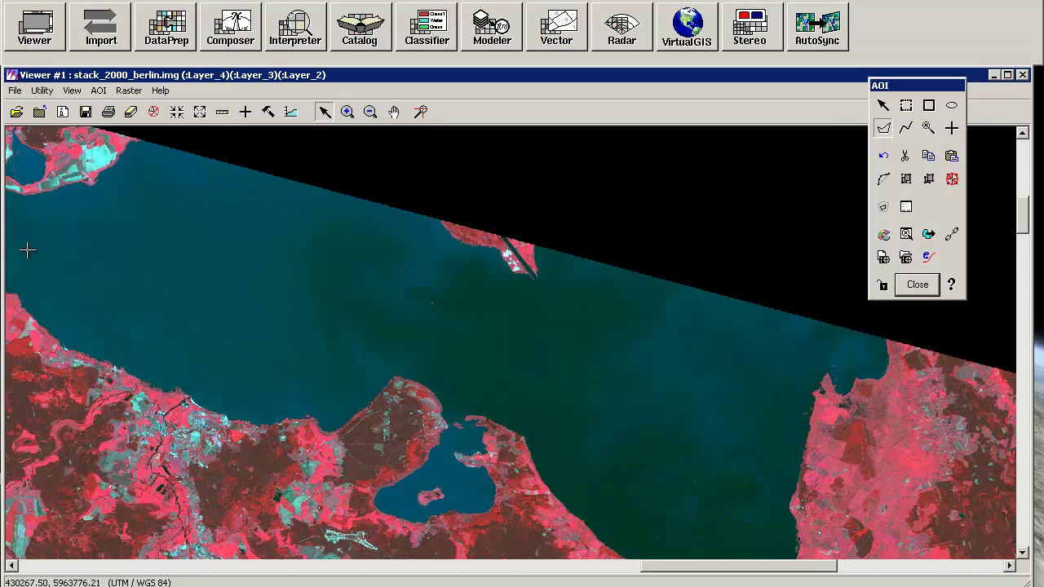
pyautogui.click(15, 199)
pyautogui.click(106, 189)
pyautogui.click(131, 162)
pyautogui.click(164, 147)
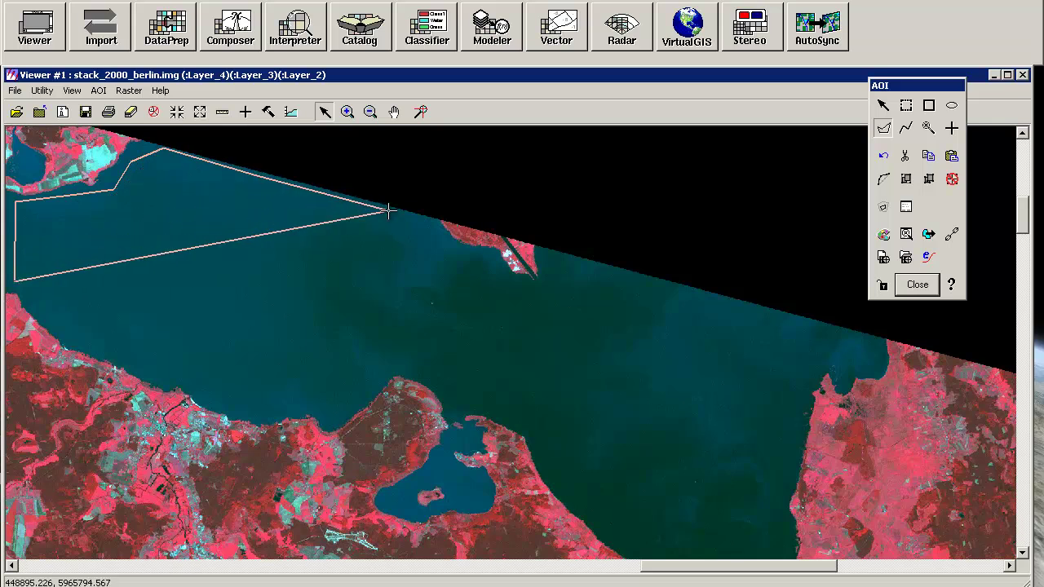
pyautogui.click(431, 219)
pyautogui.click(442, 242)
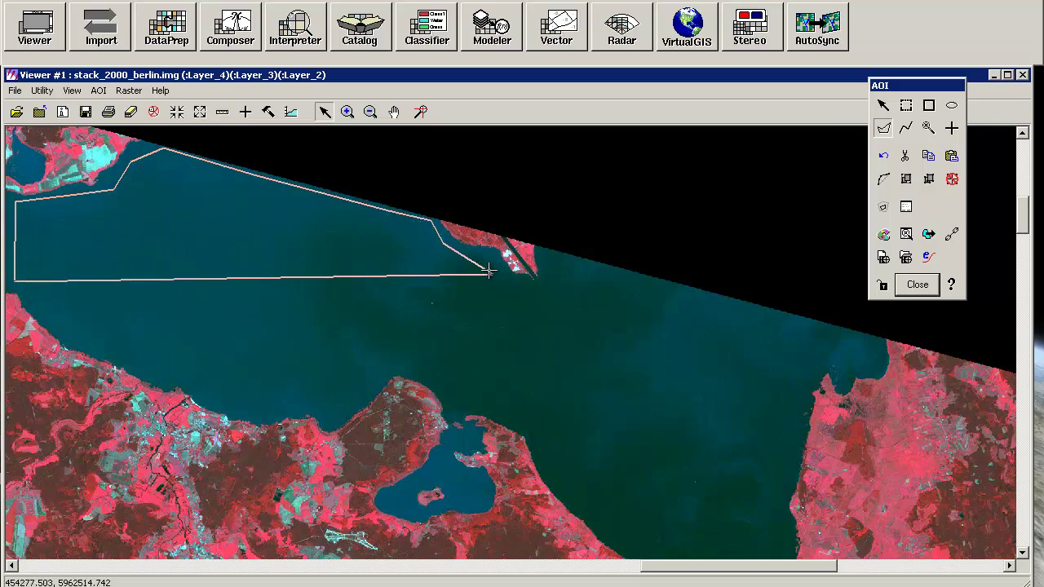
pyautogui.click(487, 258)
pyautogui.click(518, 288)
pyautogui.click(551, 290)
pyautogui.click(686, 350)
pyautogui.click(773, 384)
pyautogui.click(789, 442)
pyautogui.click(746, 542)
pyautogui.click(657, 551)
pyautogui.click(613, 531)
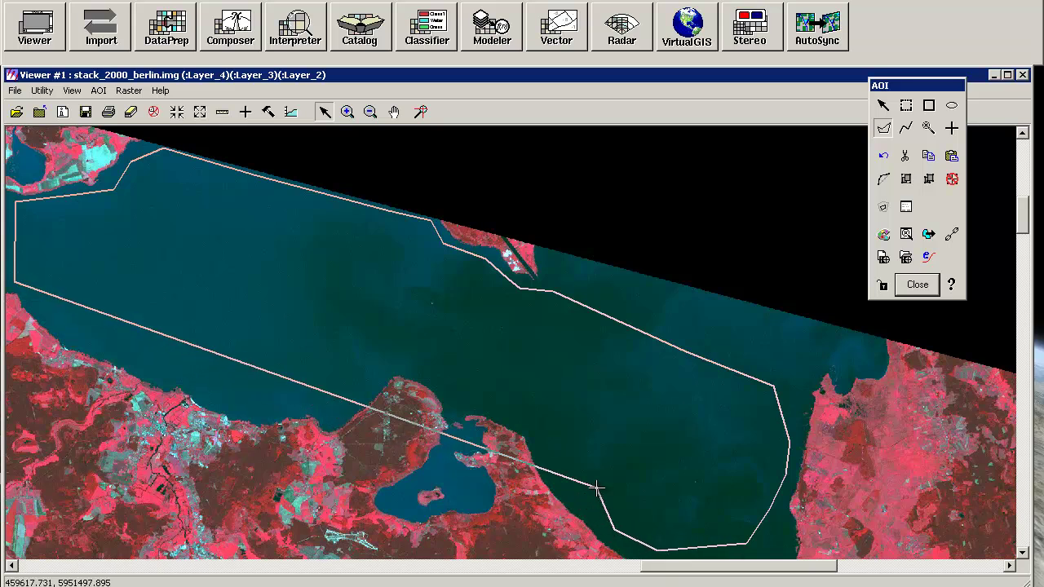
pyautogui.click(556, 411)
pyautogui.click(459, 381)
pyautogui.click(426, 362)
pyautogui.click(394, 365)
pyautogui.click(349, 383)
pyautogui.click(270, 410)
pyautogui.click(222, 402)
pyautogui.click(189, 366)
pyautogui.click(169, 365)
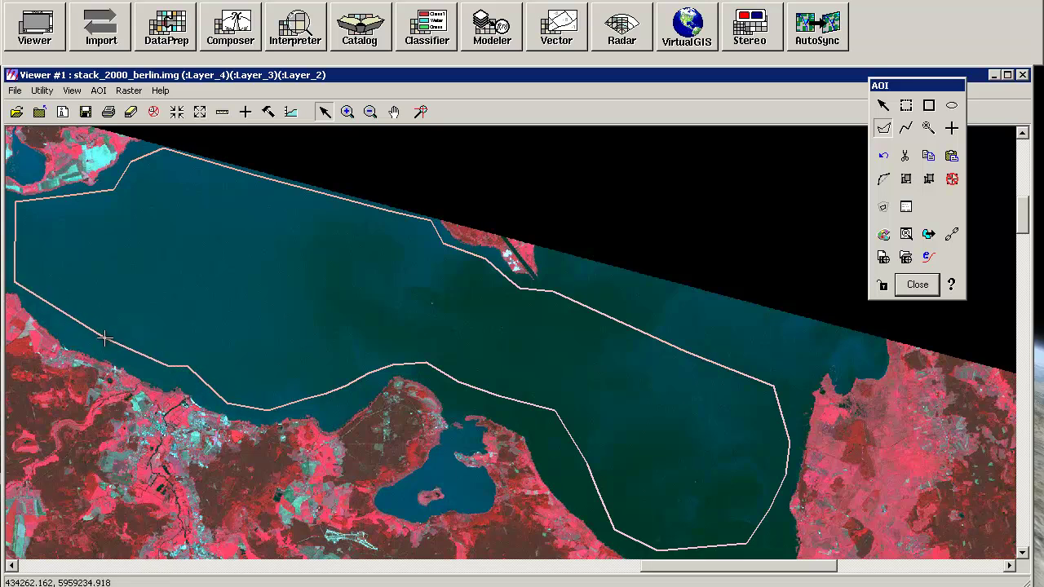
pyautogui.doubleClick(59, 316)
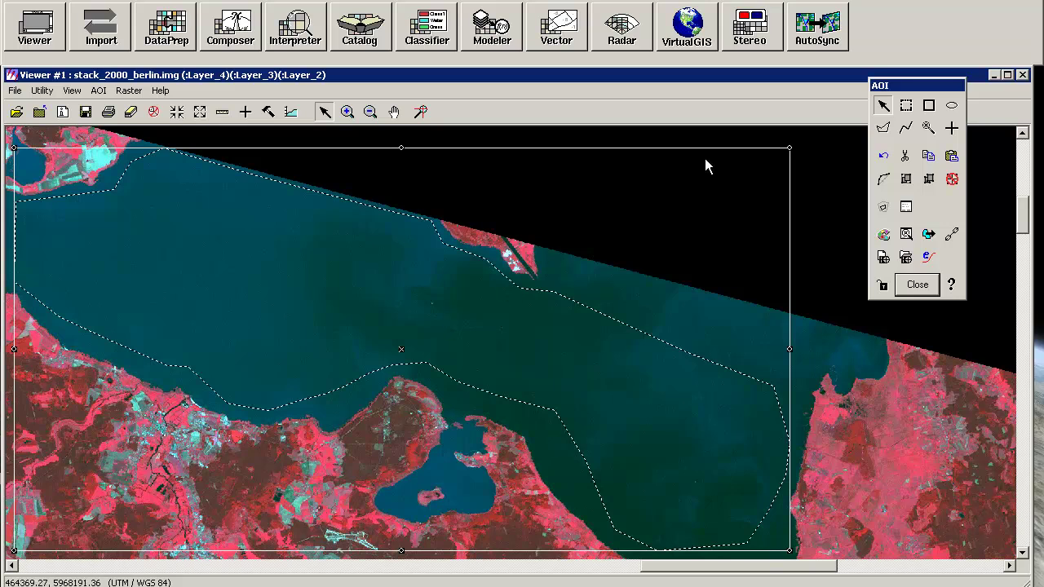
pyautogui.hotkey('alt', 'Tab')
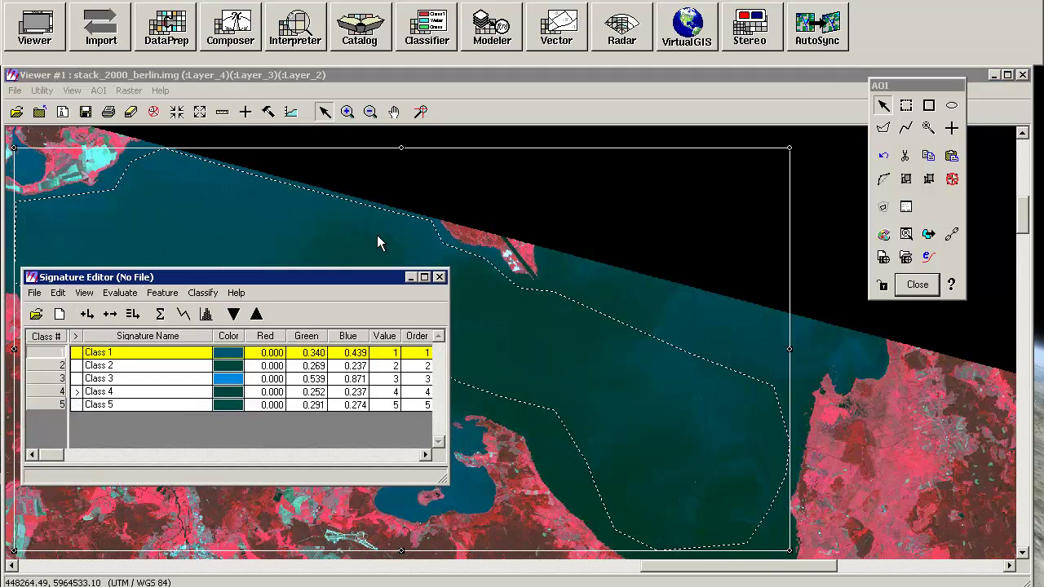
# Draw a polygon AOI inside the small bay with the island just south of the lagoon
pyautogui.click(503, 78)
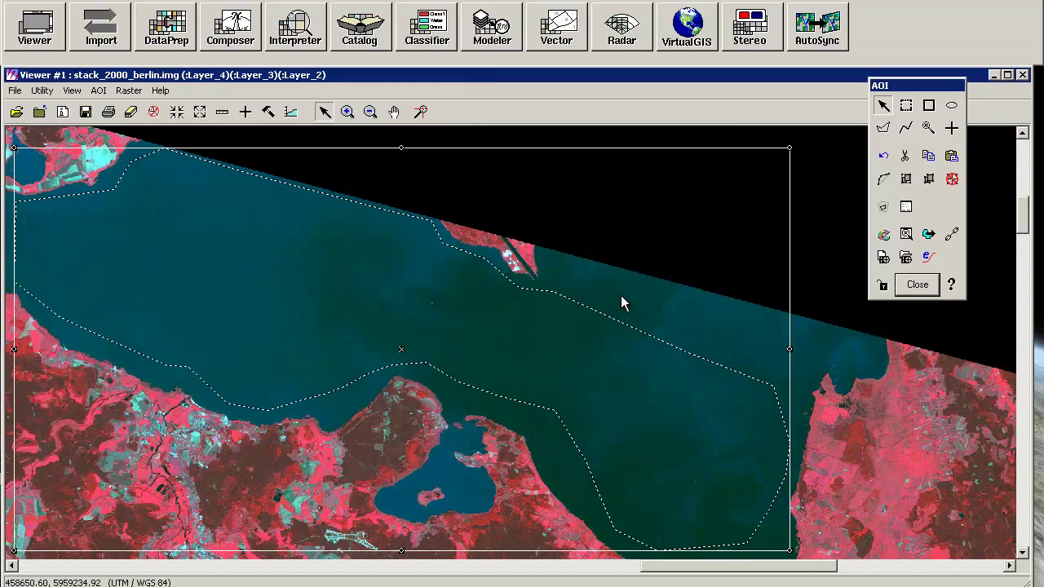
pyautogui.click(393, 112)
pyautogui.moveTo(431, 354); pyautogui.dragTo(482, 408)
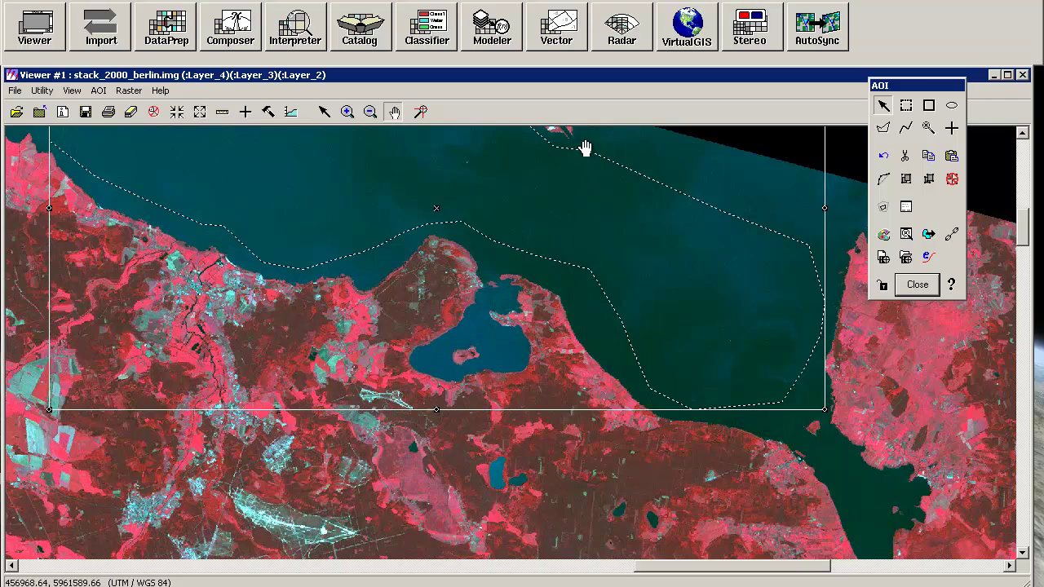
pyautogui.click(348, 111)
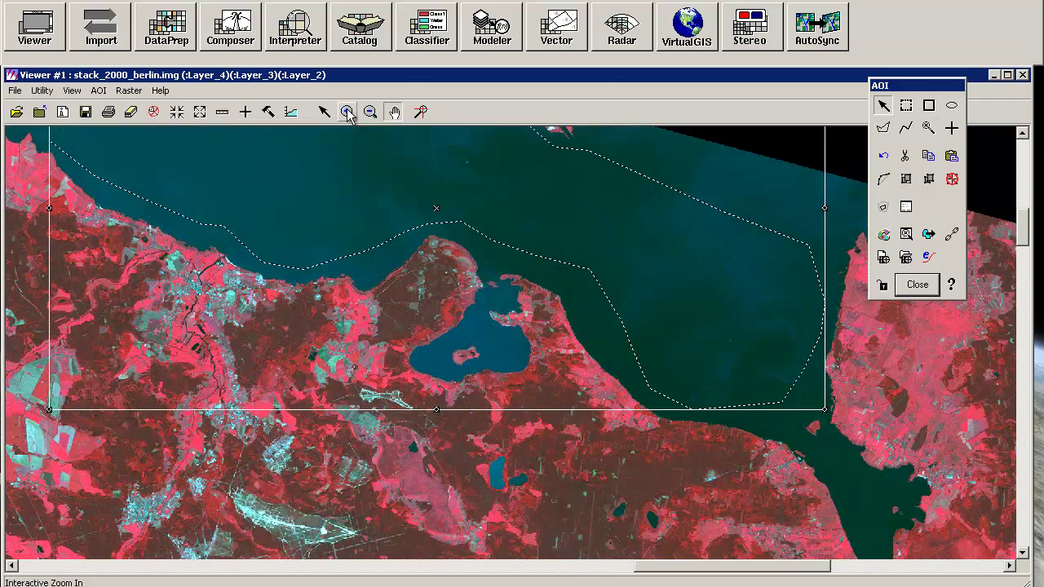
pyautogui.click(428, 331)
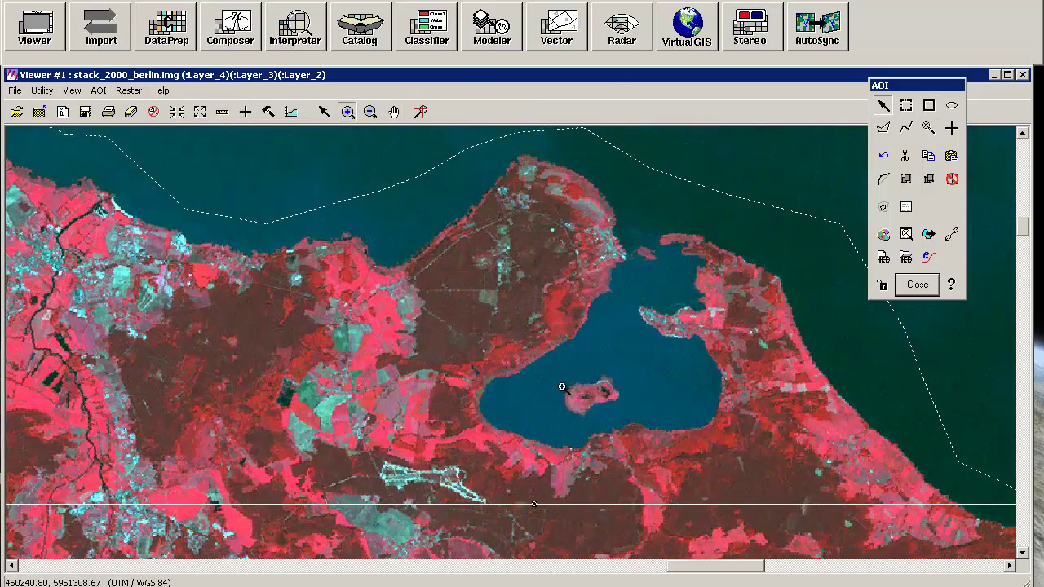
pyautogui.click(883, 128)
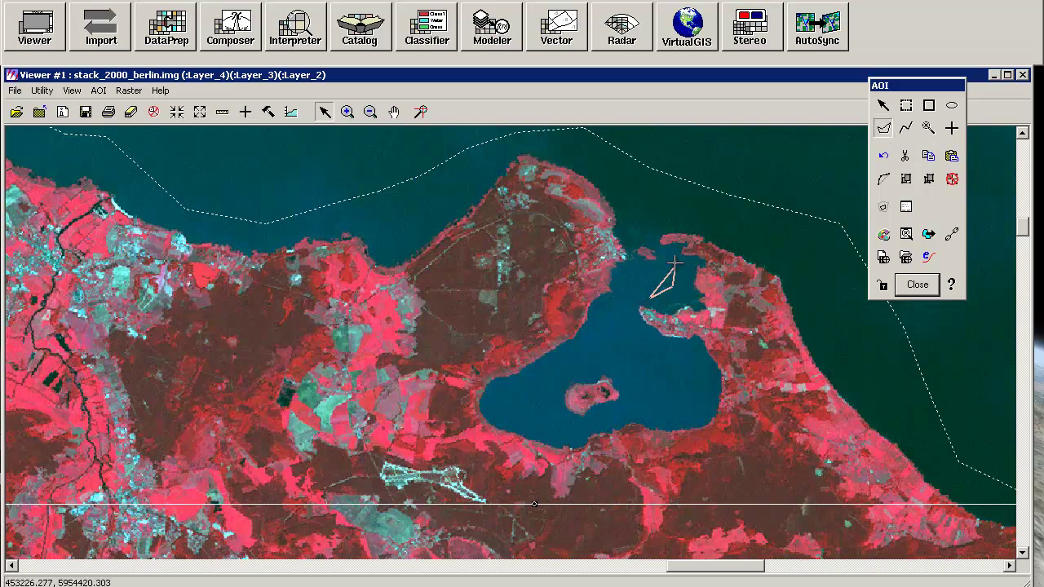